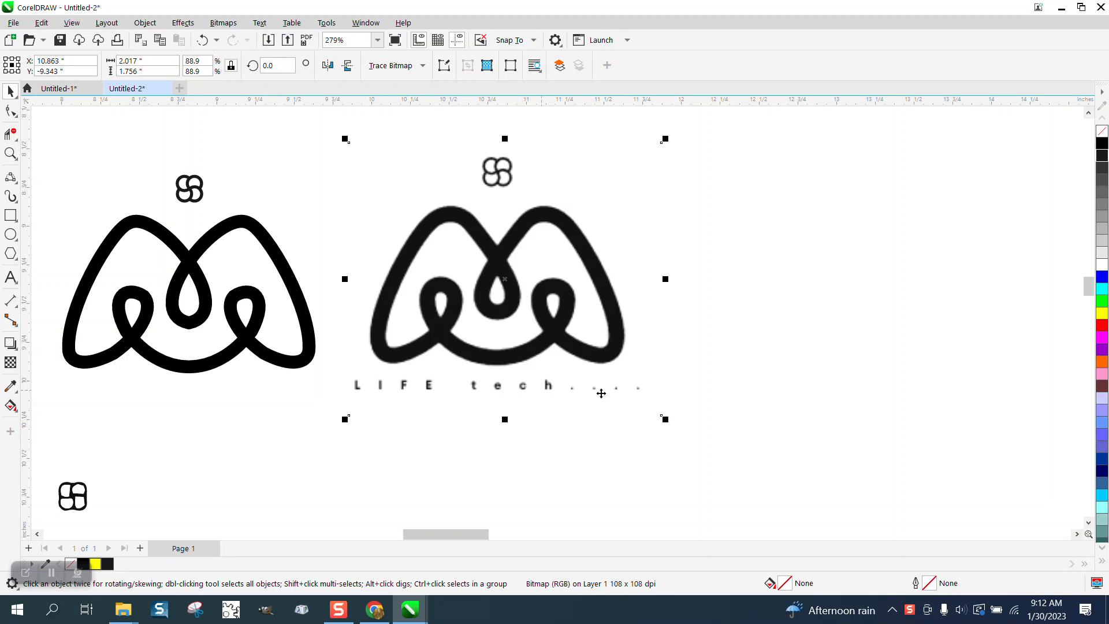
- Centre the LIFE tech logo bitmap on the page
scroll(554, 302, "down", 1)
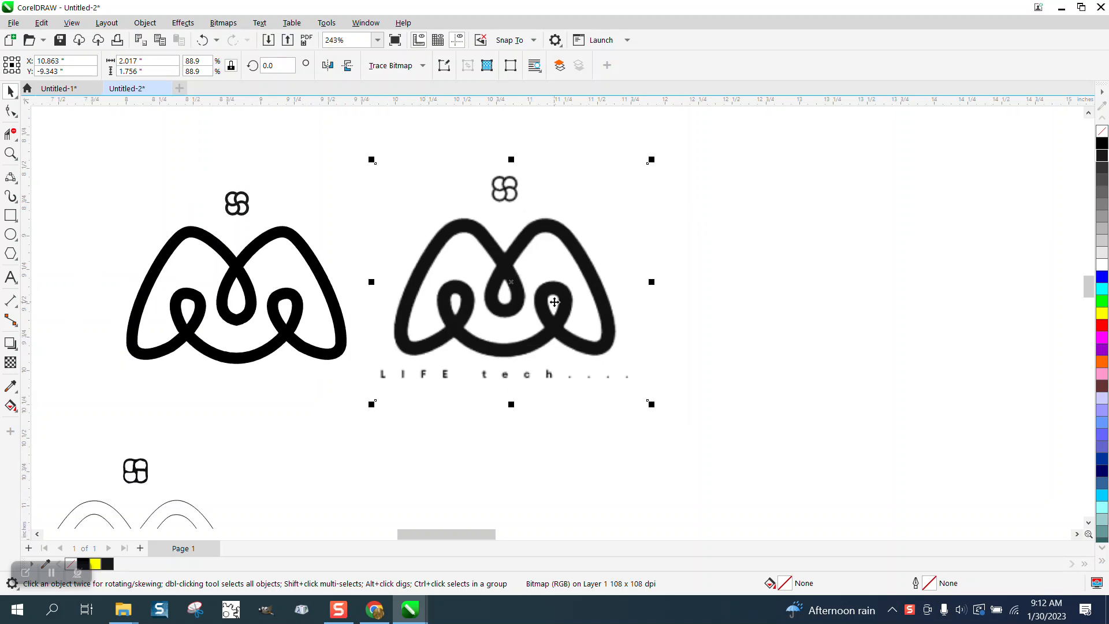
left_click(11, 152)
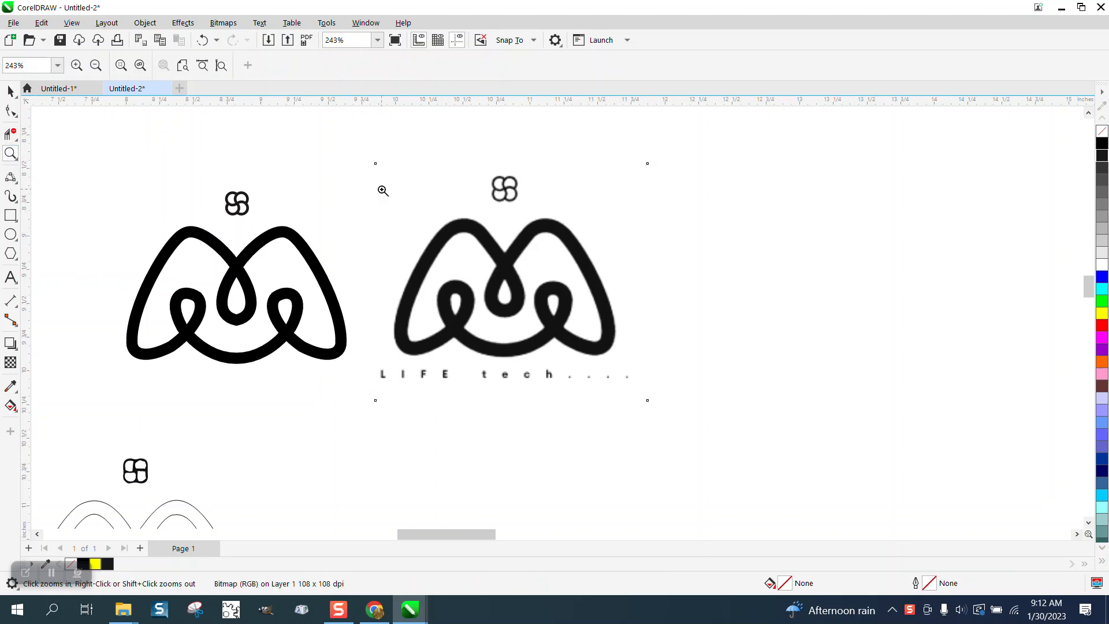
left_click_drag(392, 191, 668, 410)
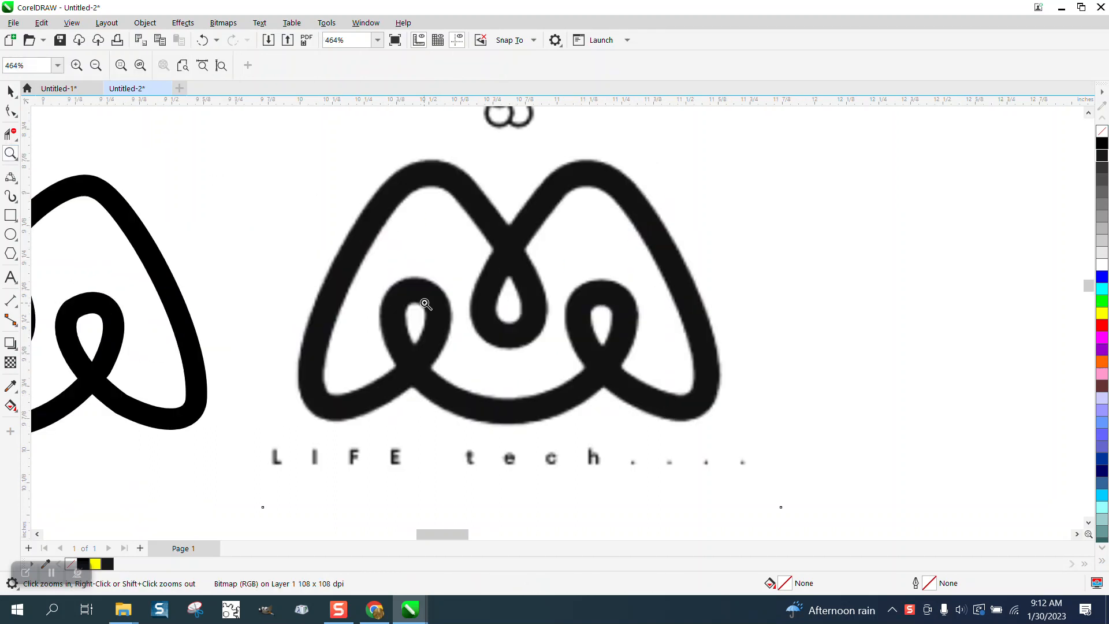
scroll(425, 305, "down", 5)
scroll(424, 302, "down", 4)
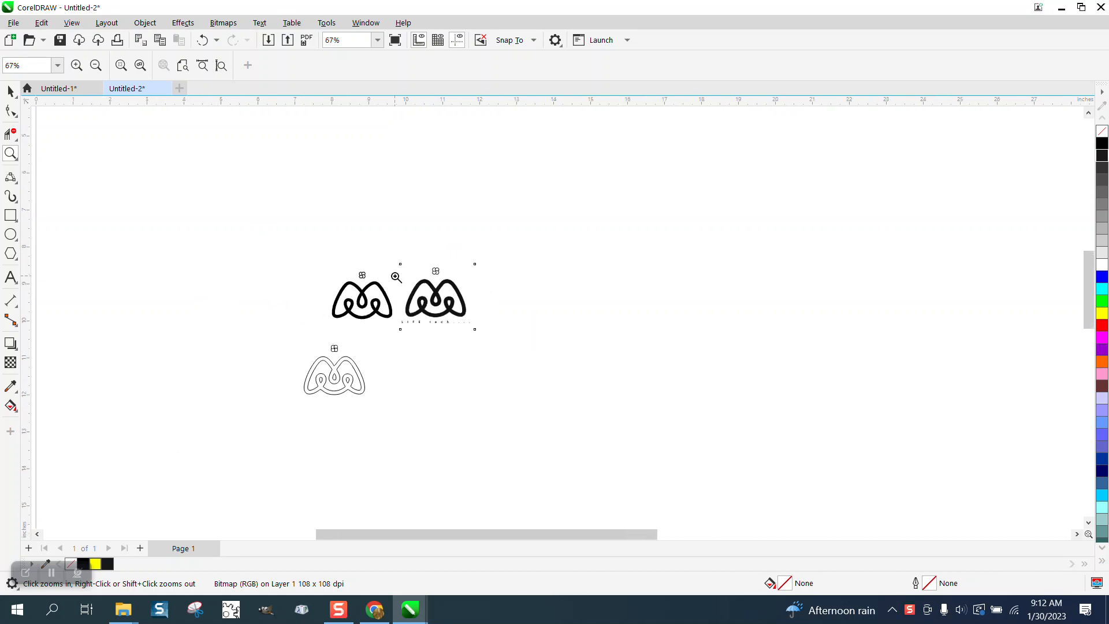
left_click(12, 92)
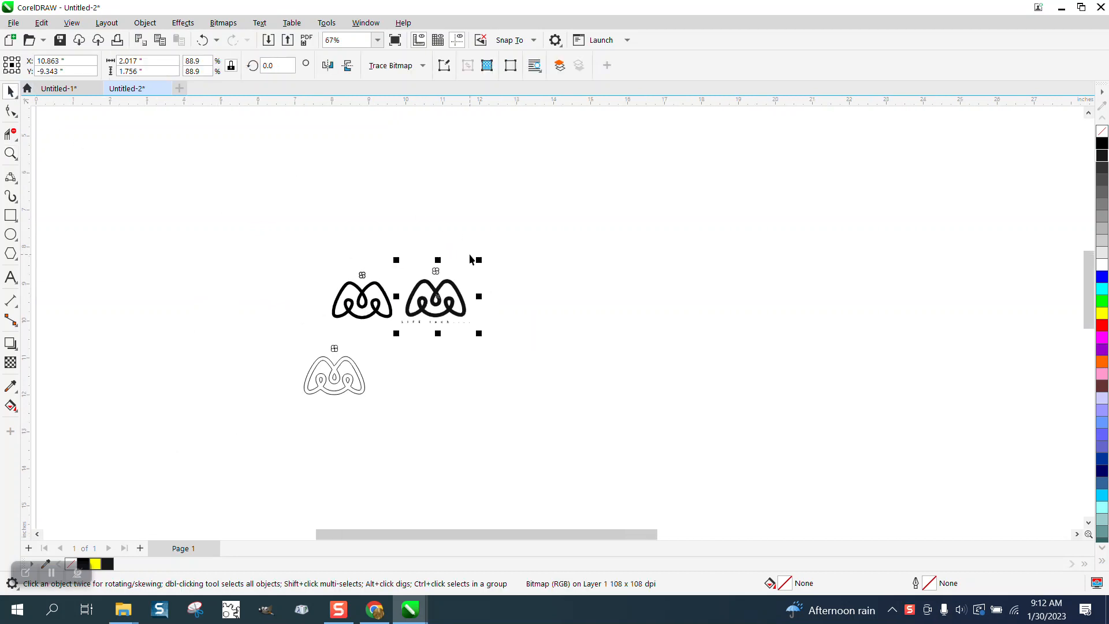
key("p")
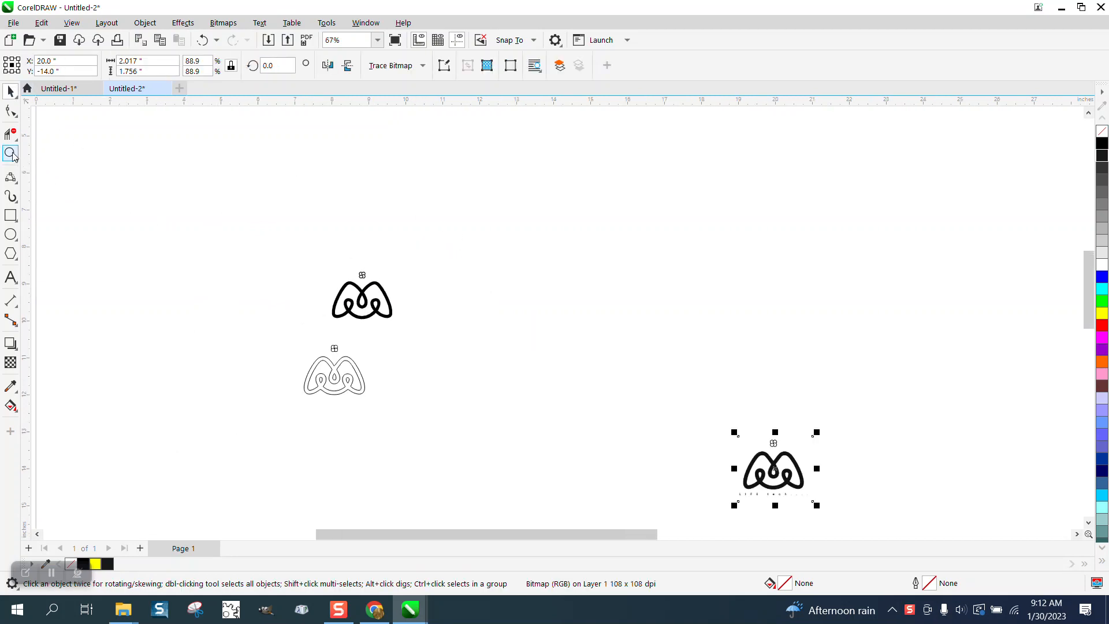
- Draw a 3-point curve about 0.59 inches long from the central loop's right side up to the left hump's top, following the stroke
left_click(11, 153)
left_click_drag(719, 400, 842, 509)
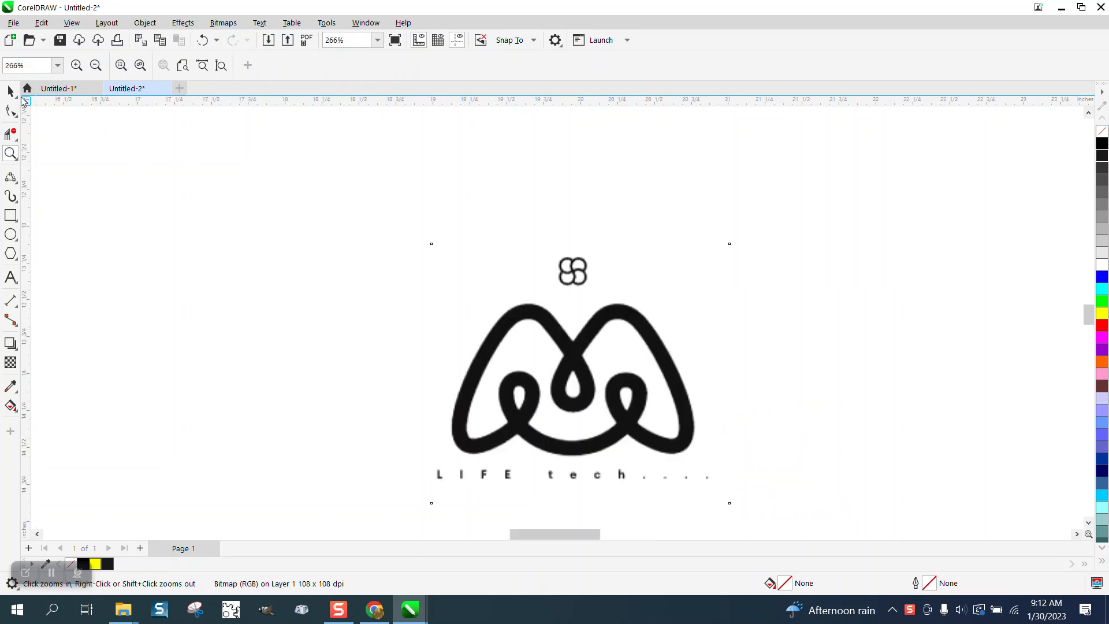
left_click(10, 91)
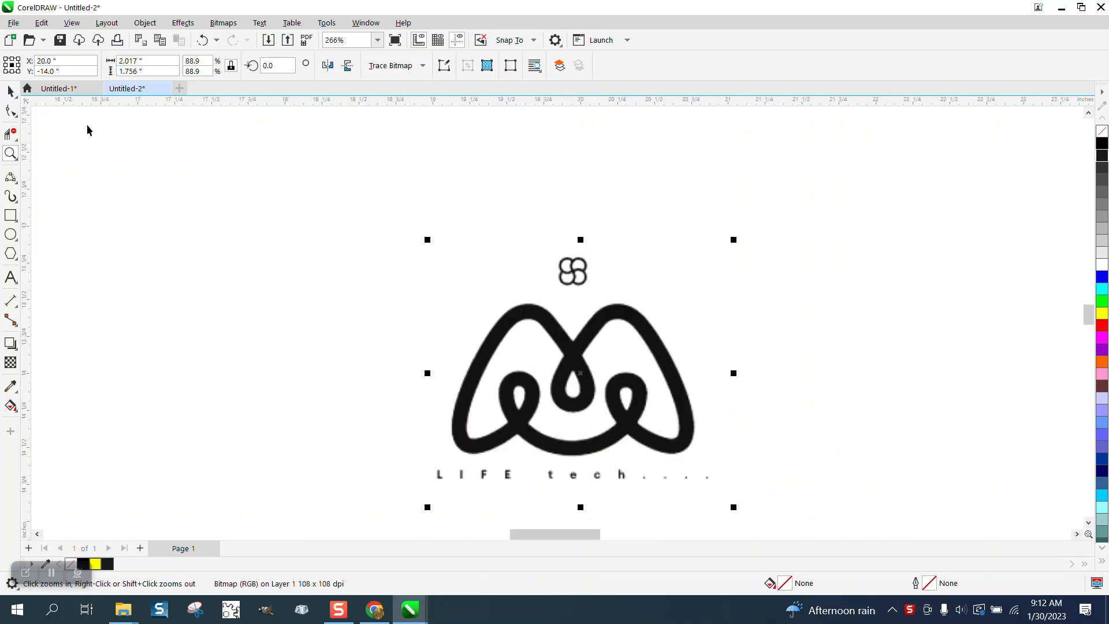
left_click(210, 117)
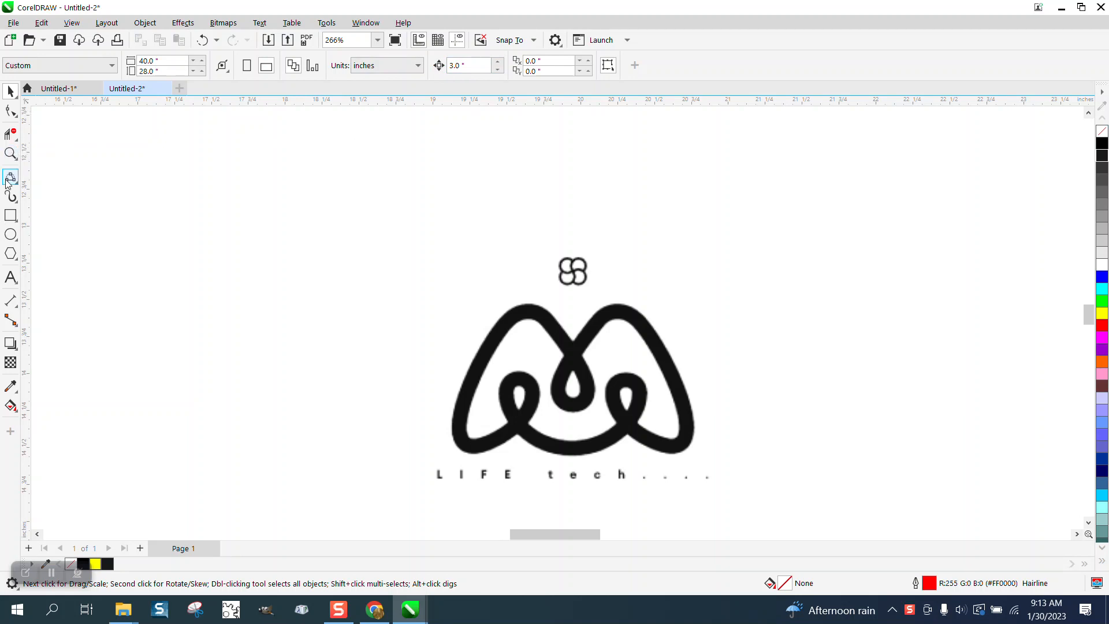
left_click(11, 153)
left_click_drag(430, 281, 790, 493)
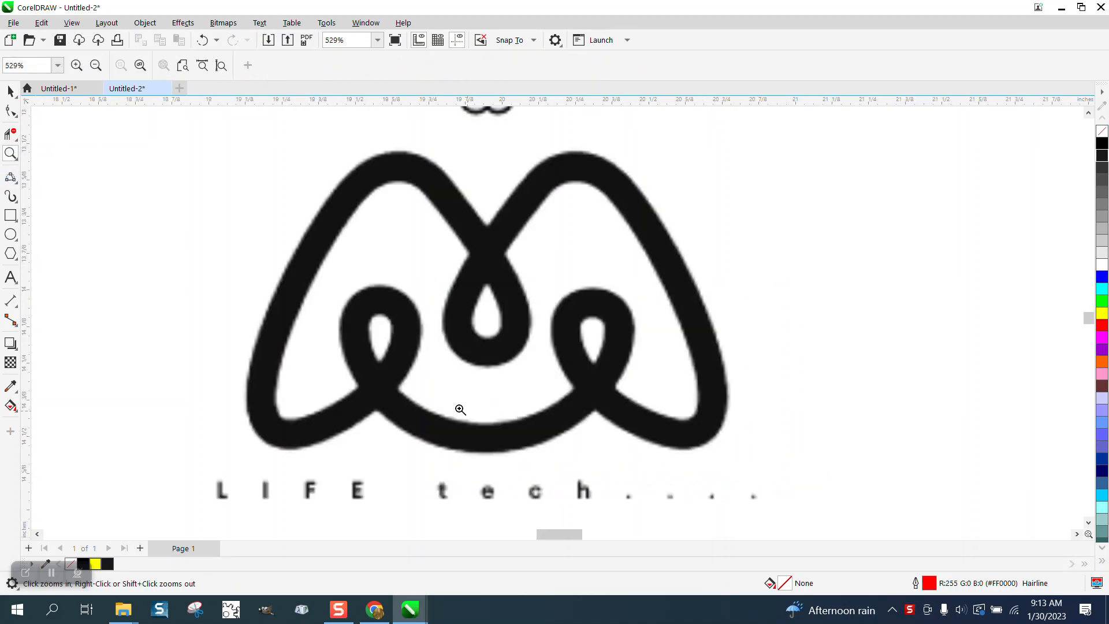
left_click(16, 184)
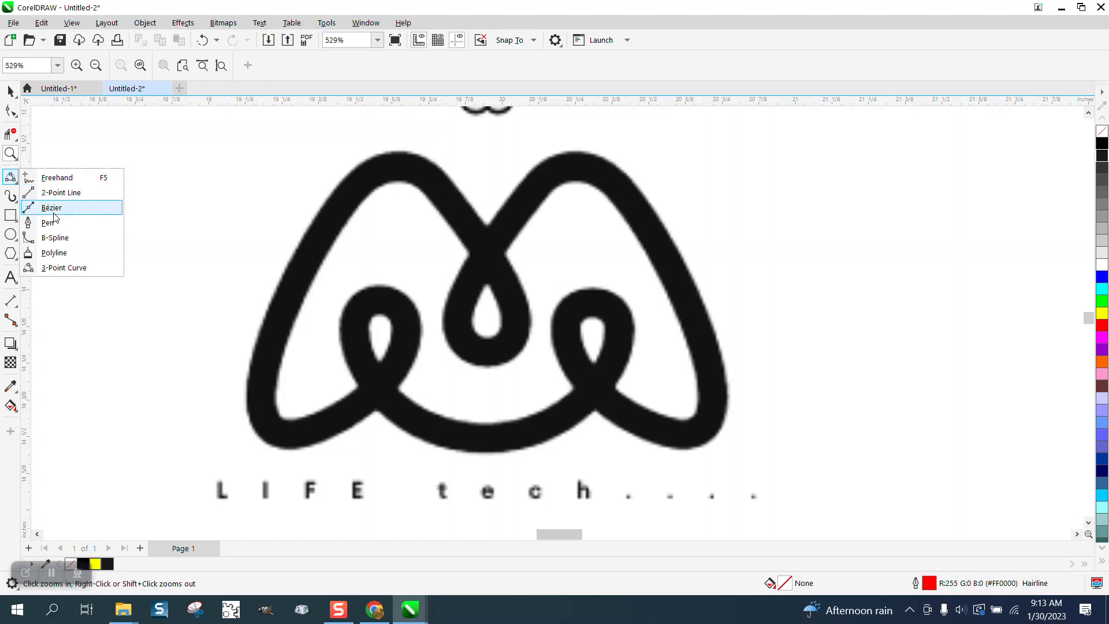
left_click(77, 267)
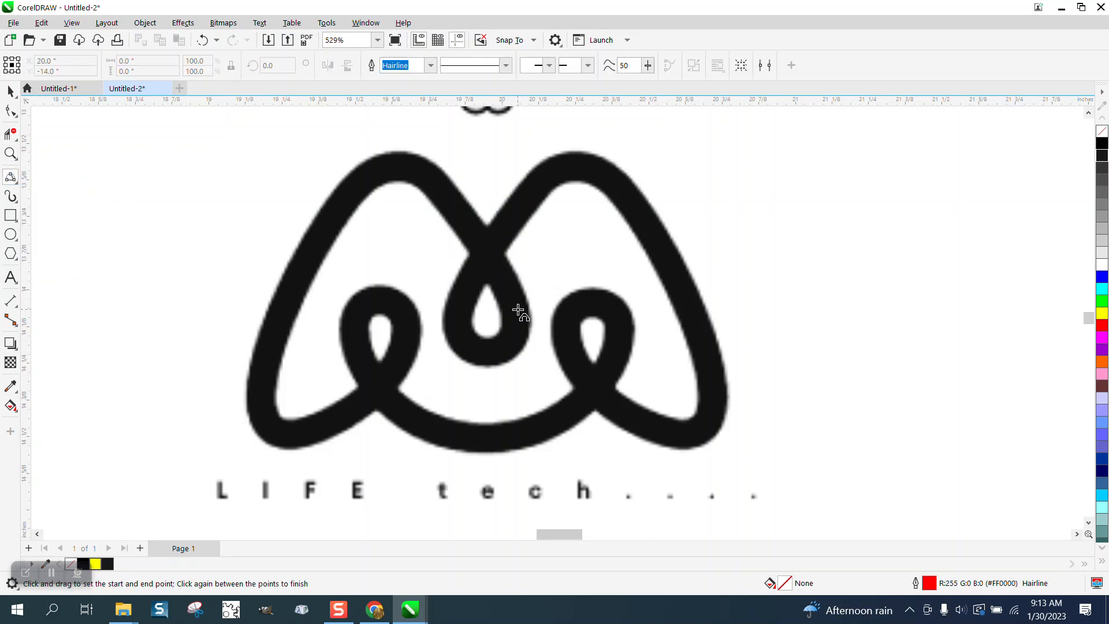
left_click_drag(518, 309, 419, 169)
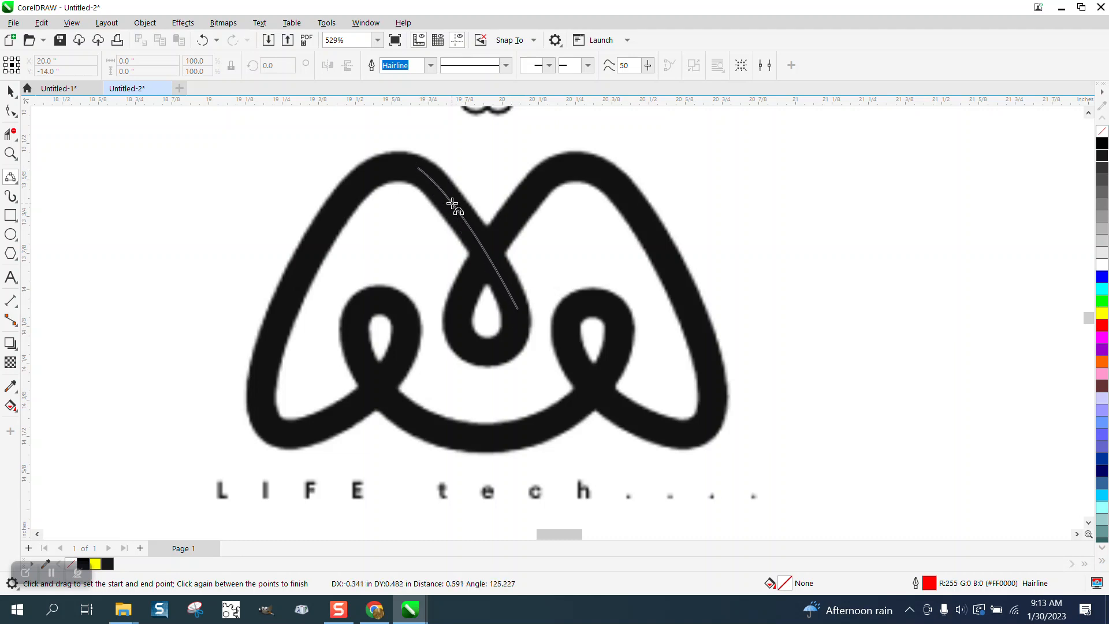
left_click(464, 223)
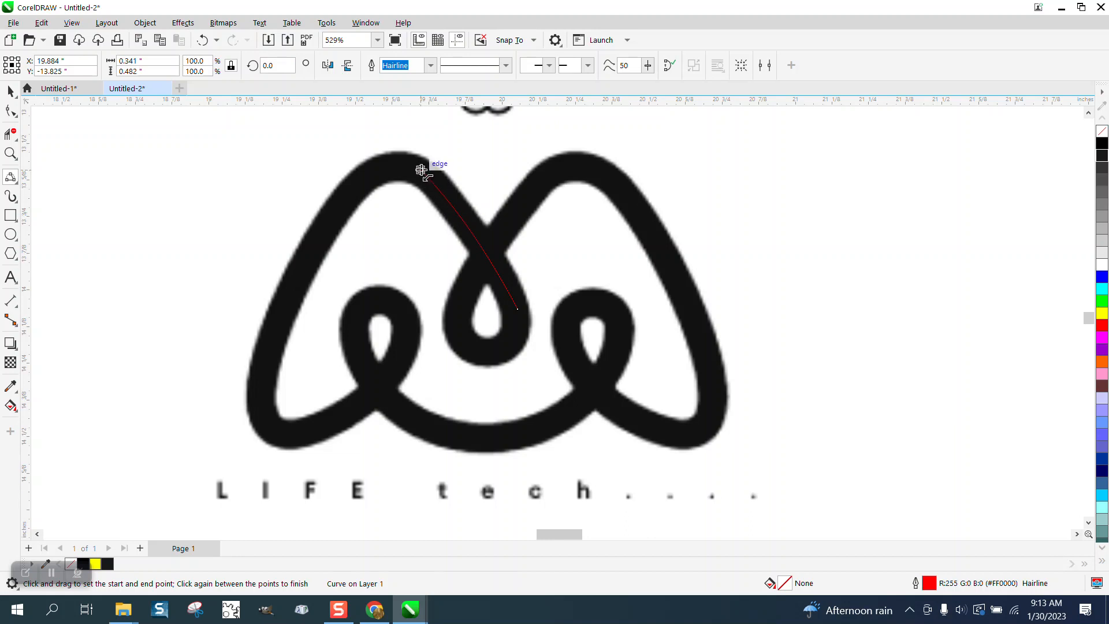
- Continue the trace with 3-point curves over the left hump's crest and down the logo's outer left side
left_click_drag(397, 168, 363, 178)
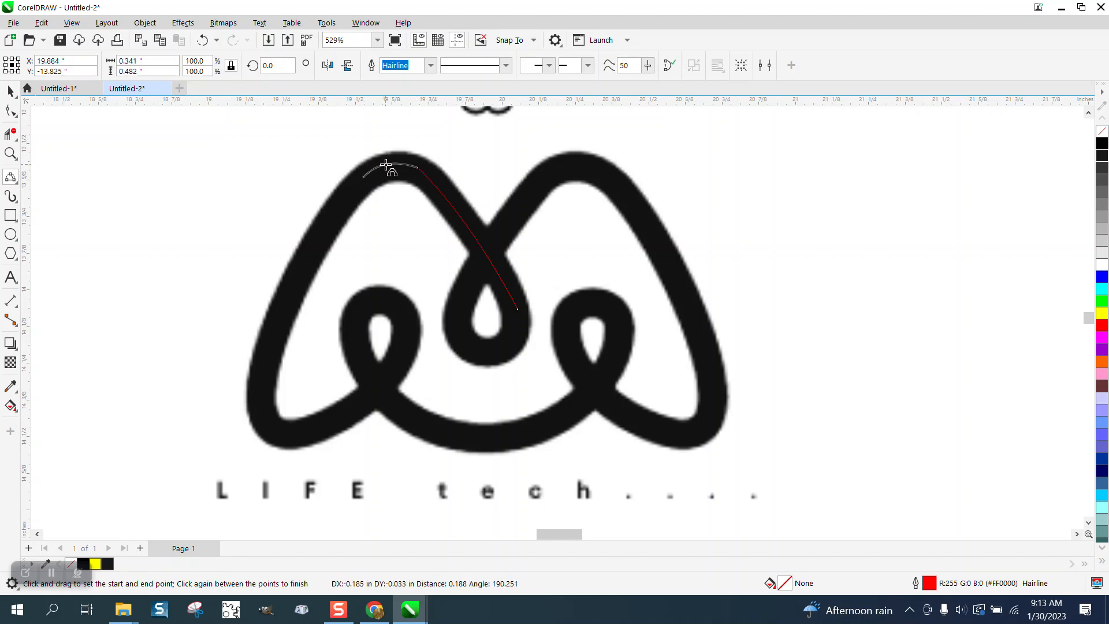
left_click(386, 166)
left_click_drag(363, 177, 266, 420)
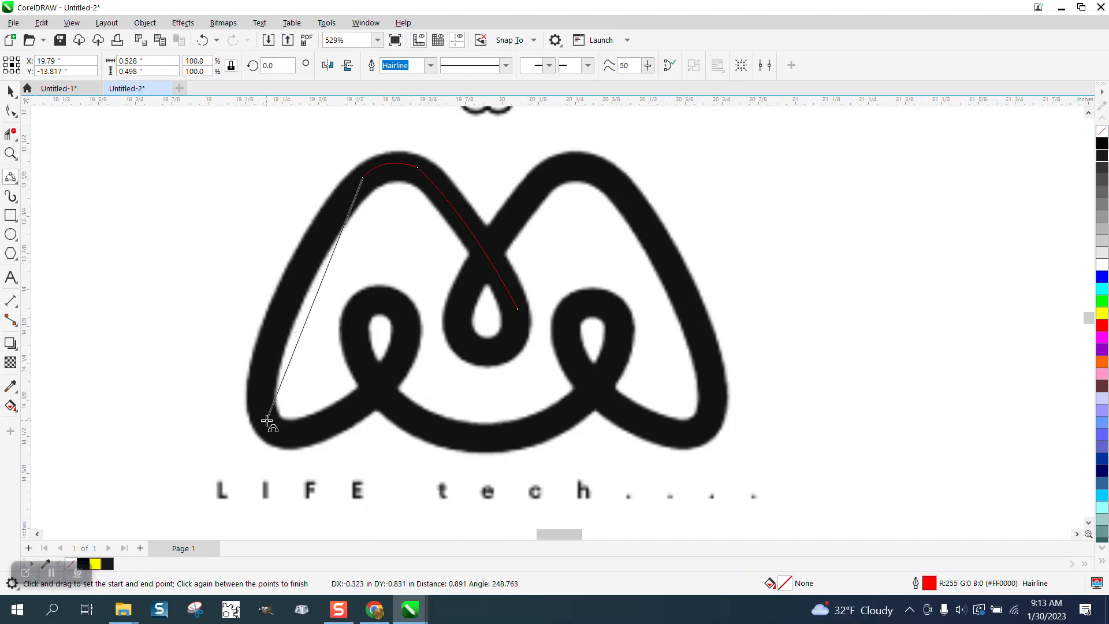
left_click(266, 369)
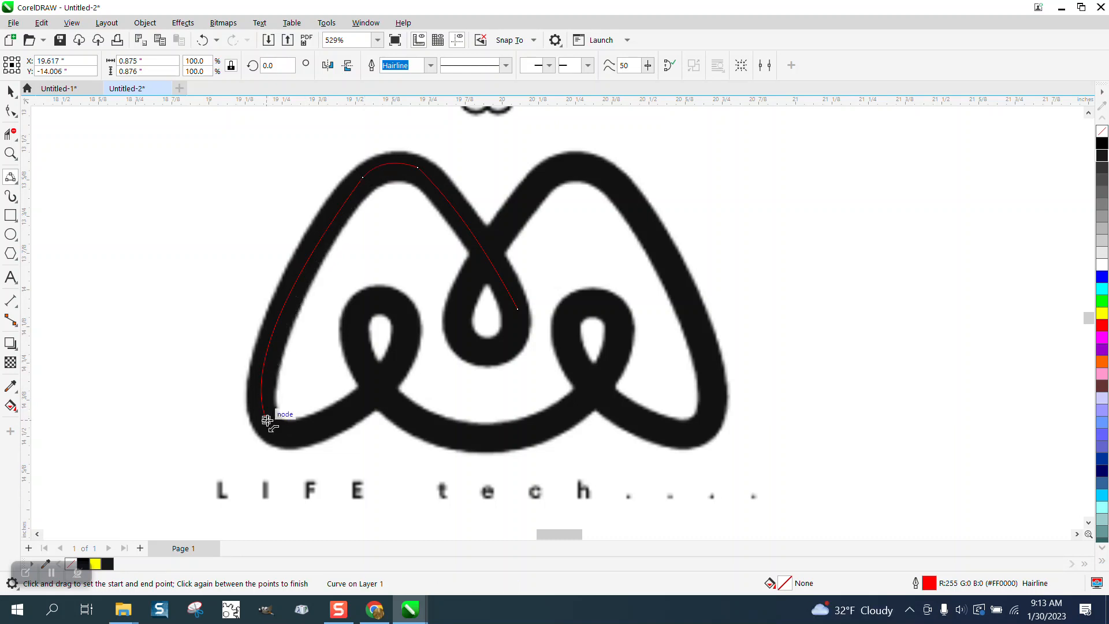
- Trace the logo's lower-left corner and the stroke rising from it to the small left loop's right side with 3-point curves
left_click_drag(273, 423, 398, 362)
left_click(298, 432)
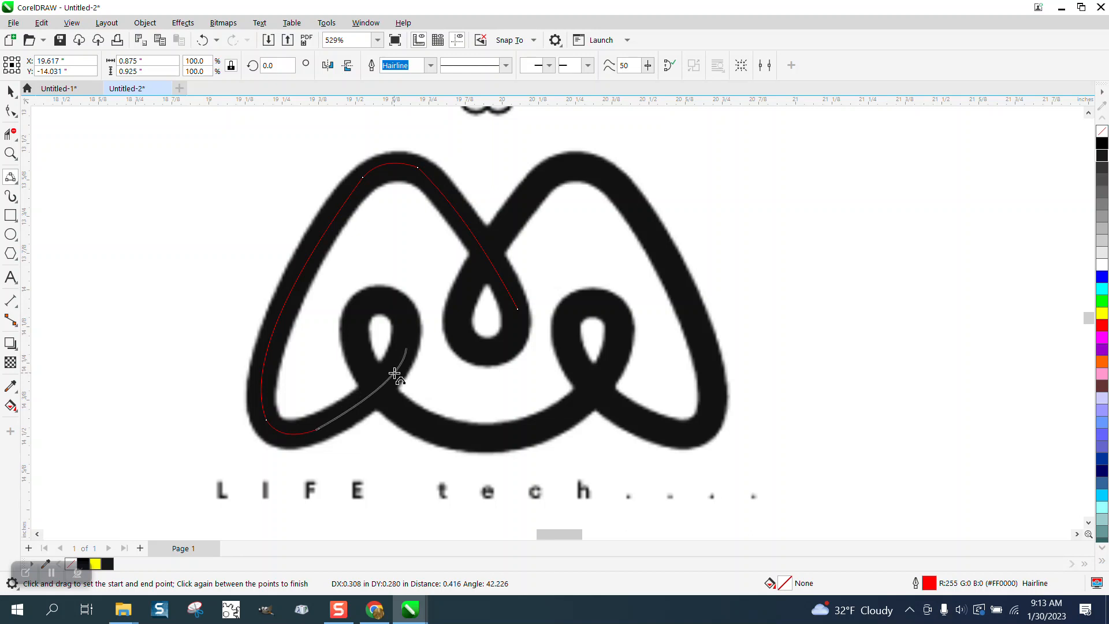
left_click(397, 369)
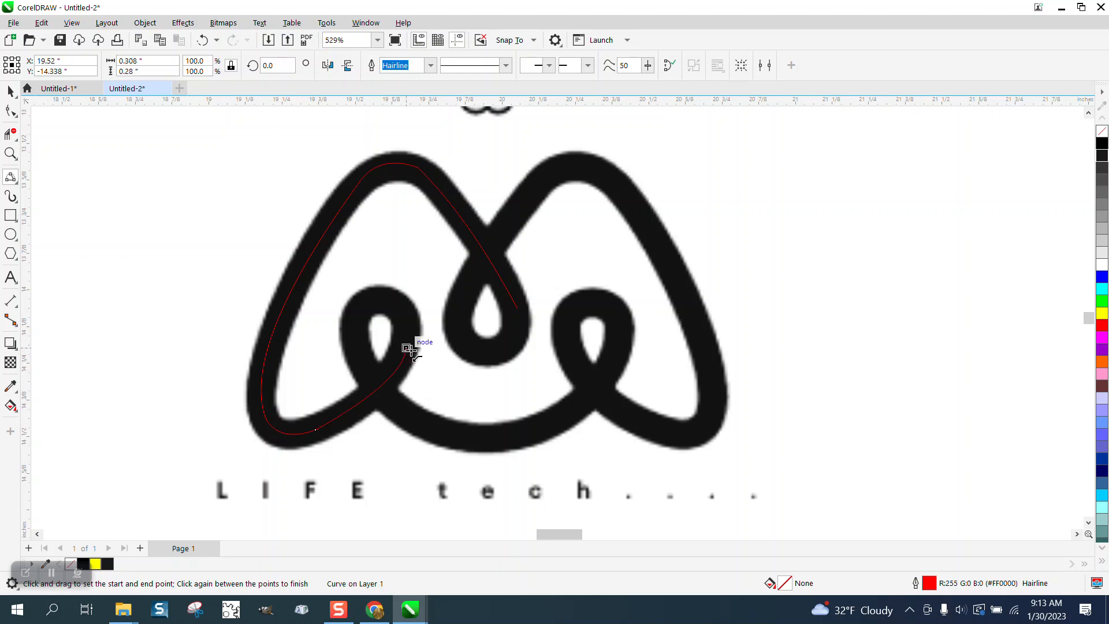
- Trace around the small left loop and down to the middle of the logo's bottom arc with 3-point curves
left_click_drag(408, 346, 381, 299)
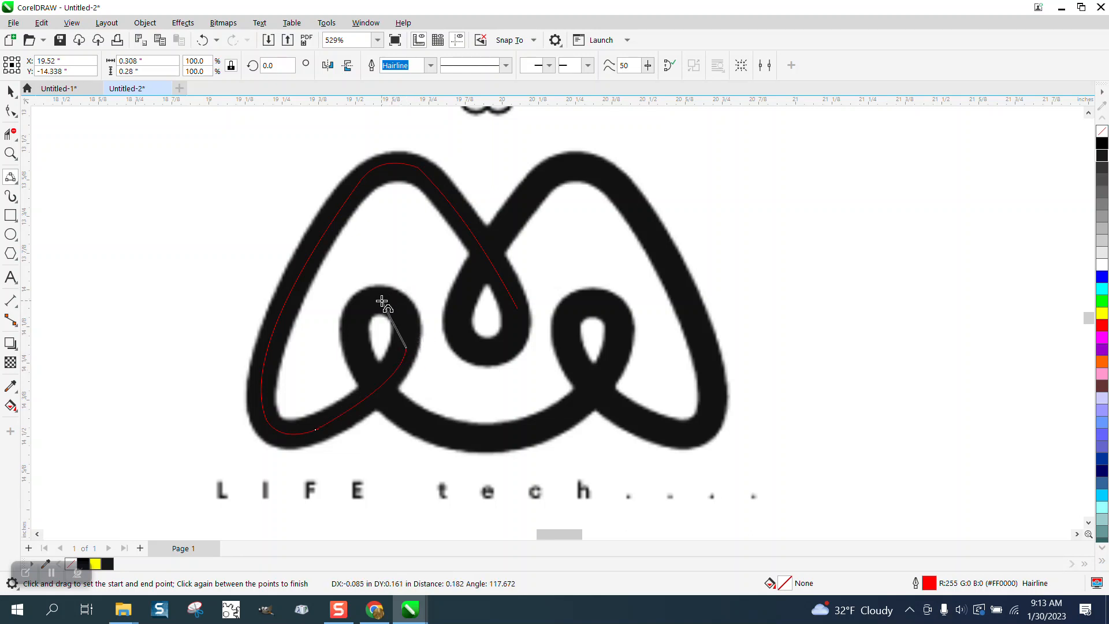
left_click(402, 310)
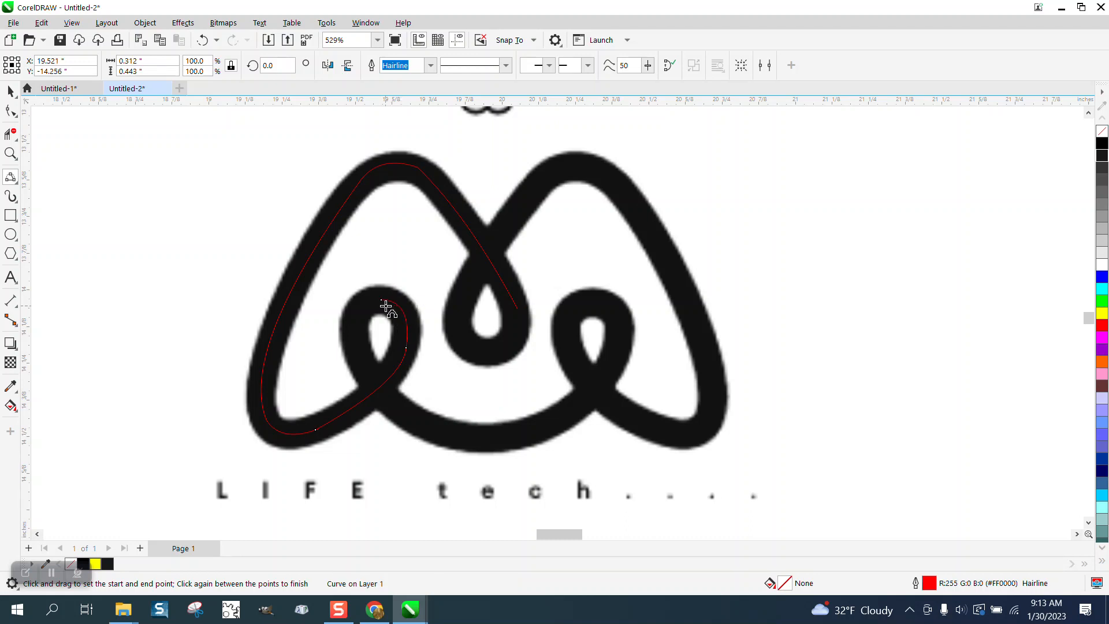
left_click_drag(381, 300, 362, 365)
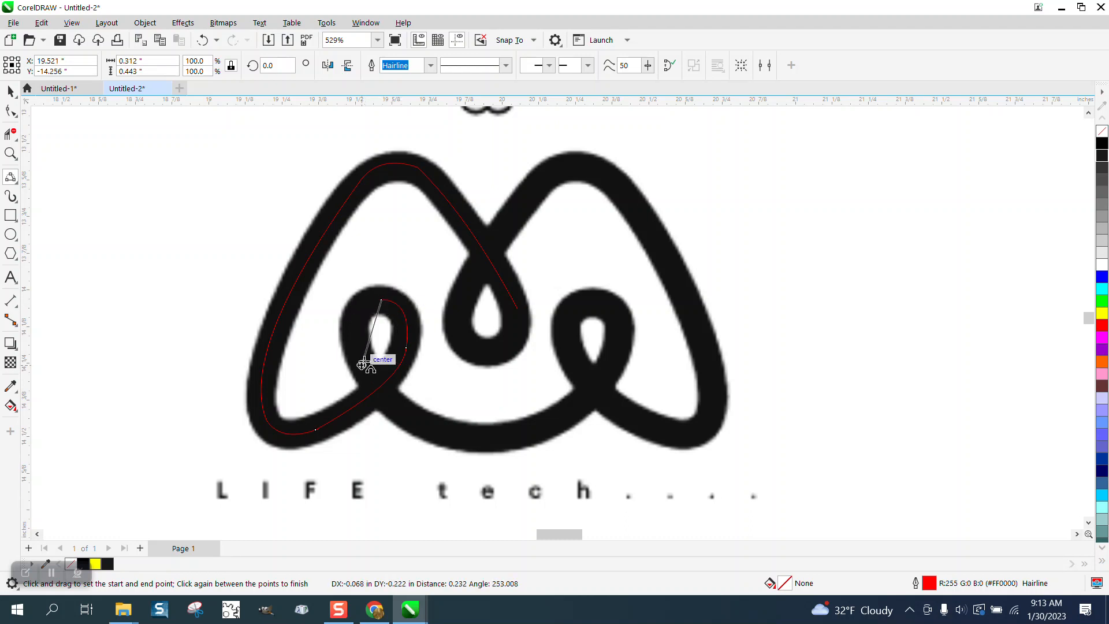
left_click(355, 318)
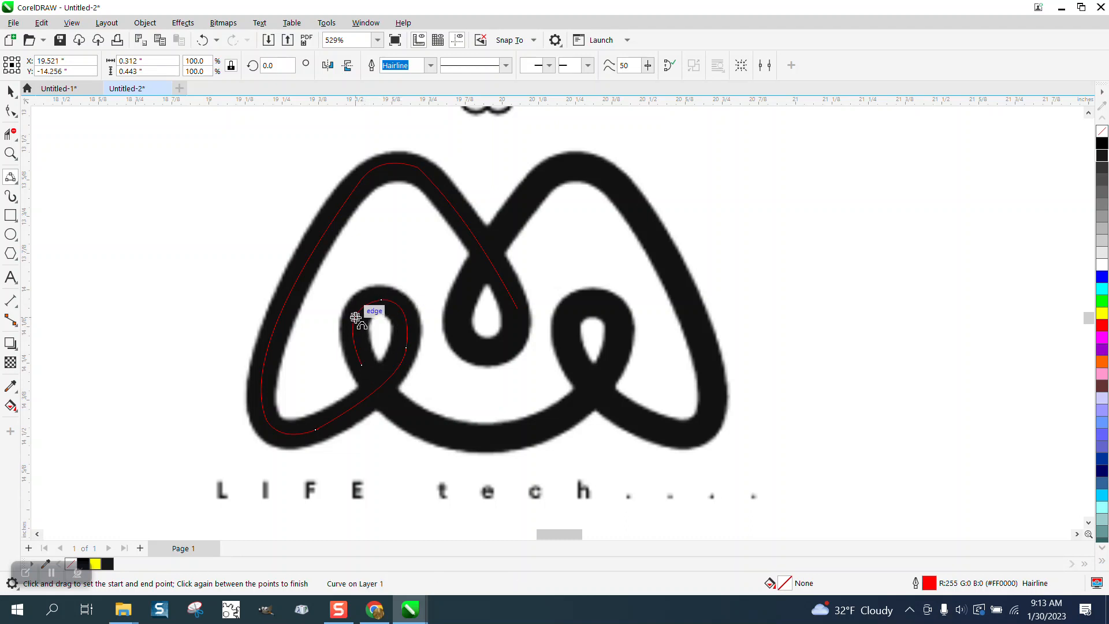
left_click_drag(361, 365, 479, 440)
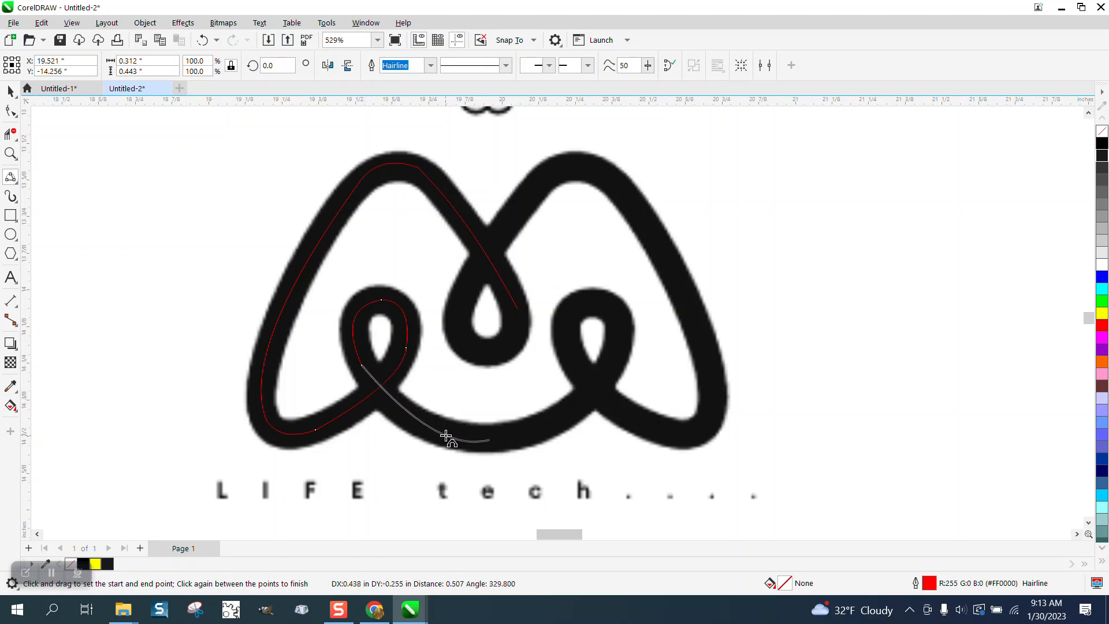
left_click(435, 431)
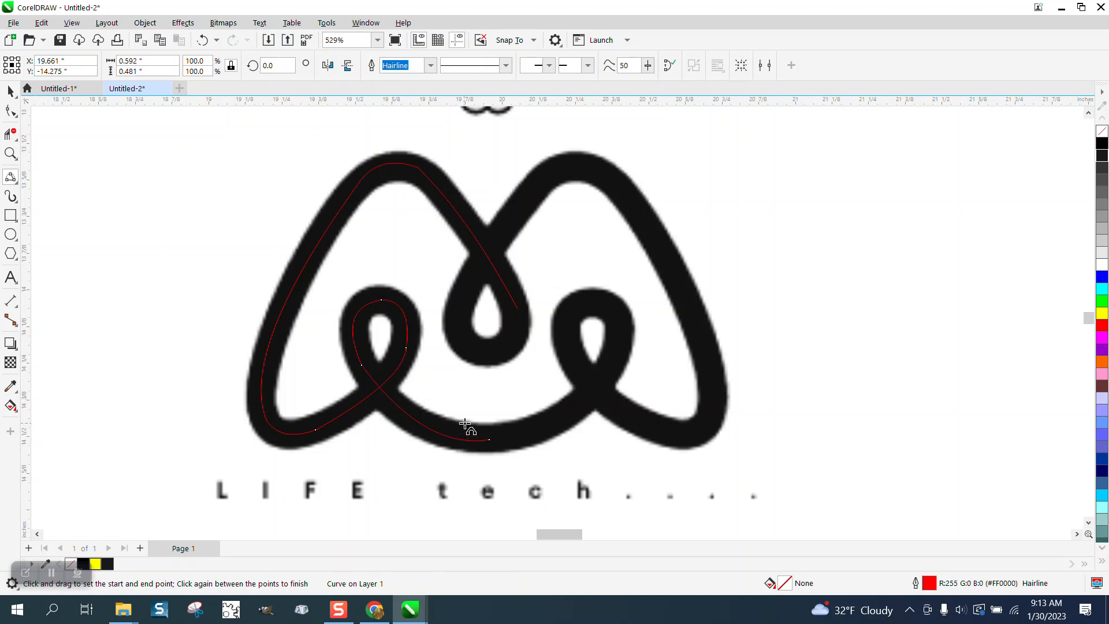
left_click(11, 159)
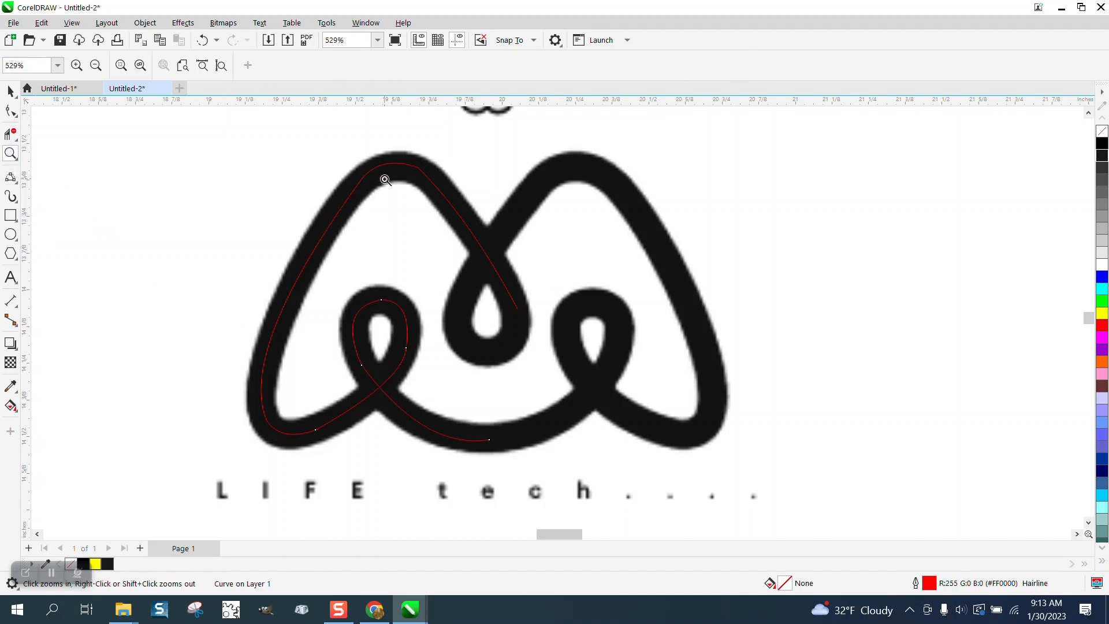
left_click_drag(333, 143, 490, 218)
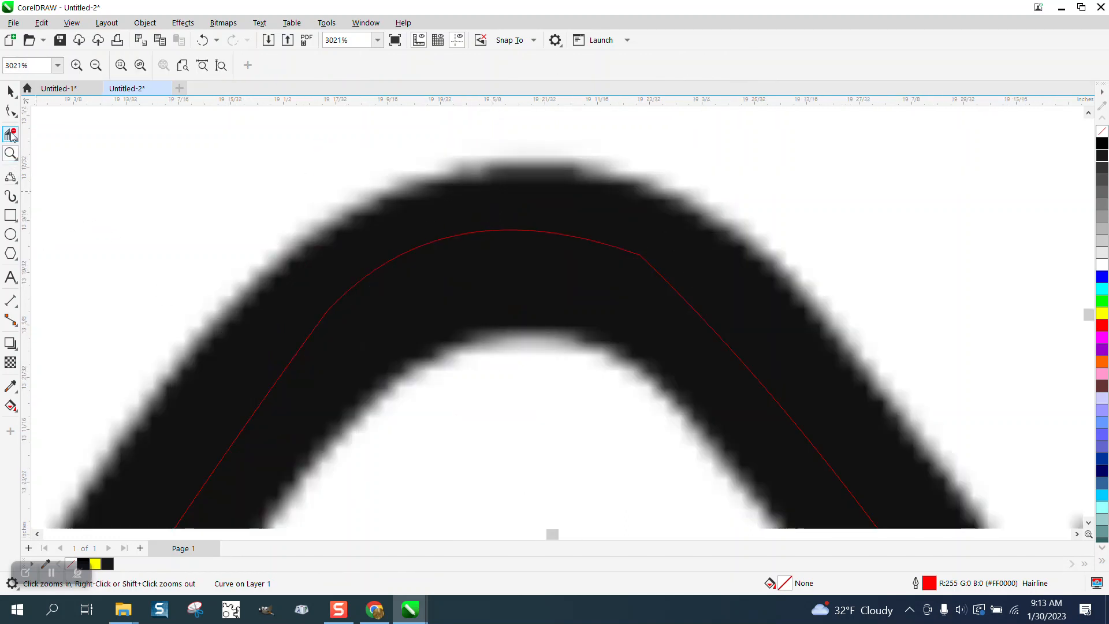
left_click(11, 111)
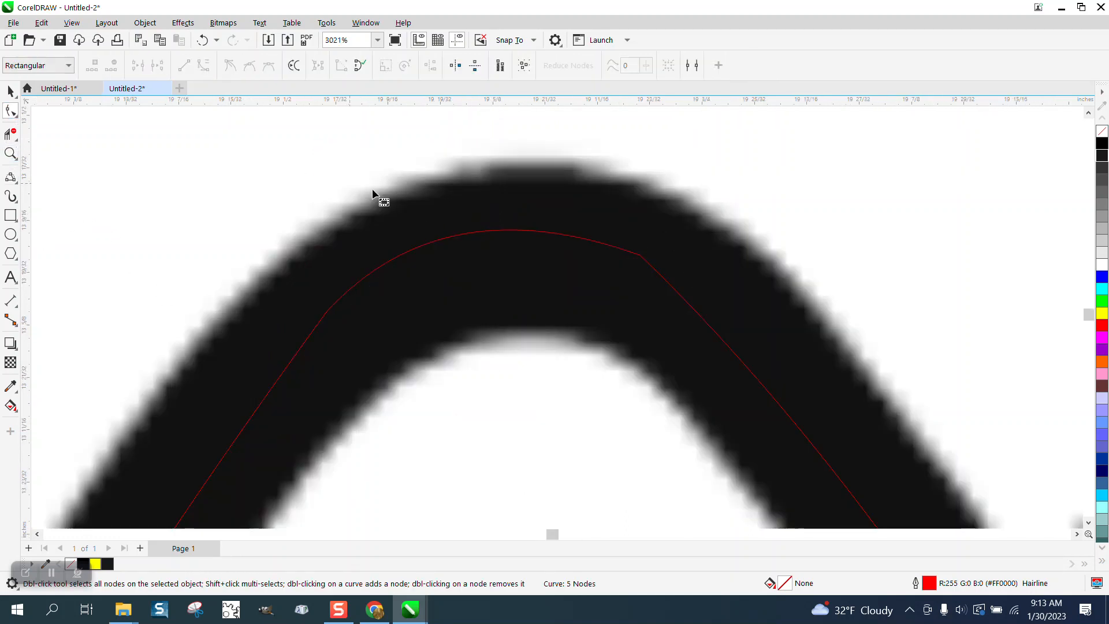
left_click(11, 92)
left_click(420, 249)
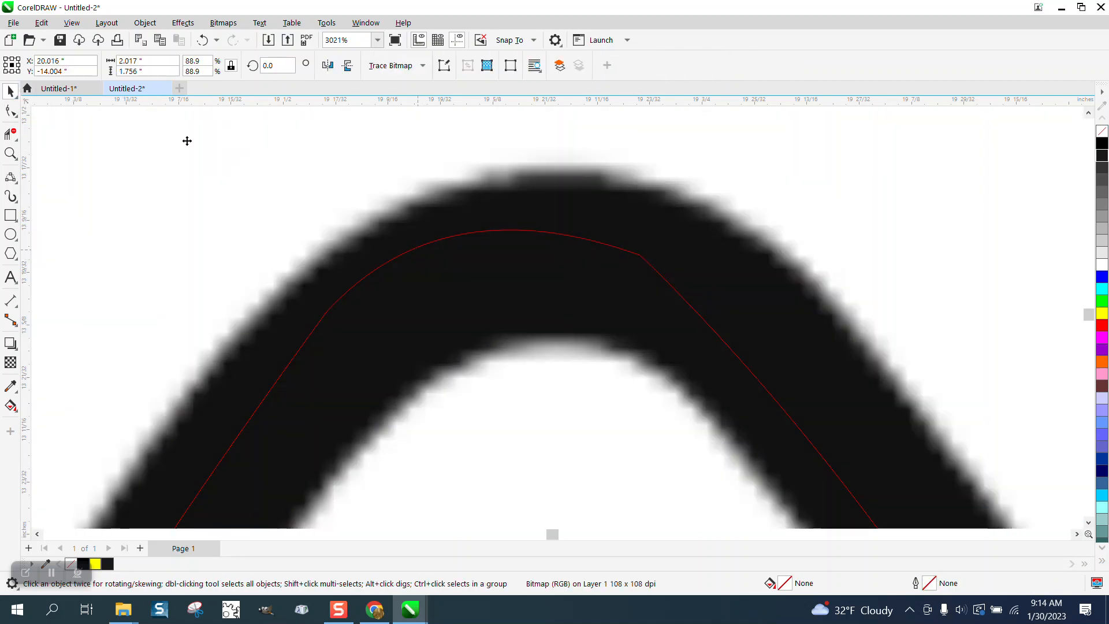
left_click(202, 40)
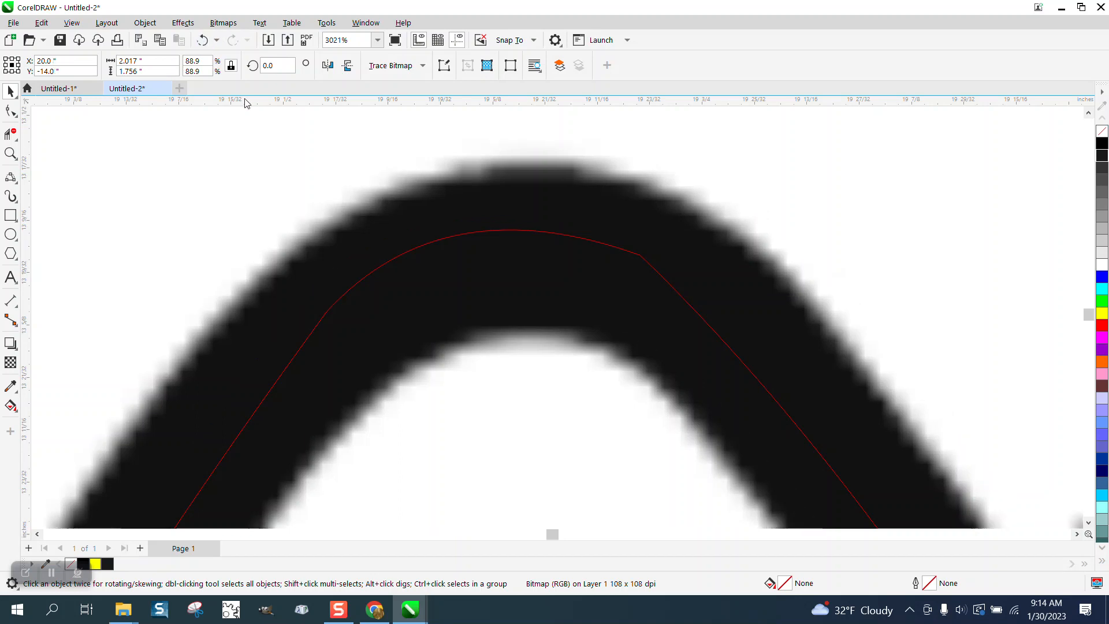
- Smooth the traced curve over the left hump by adjusting its two crest nodes' handles and lowering the left node slightly
left_click(406, 250)
left_click(8, 111)
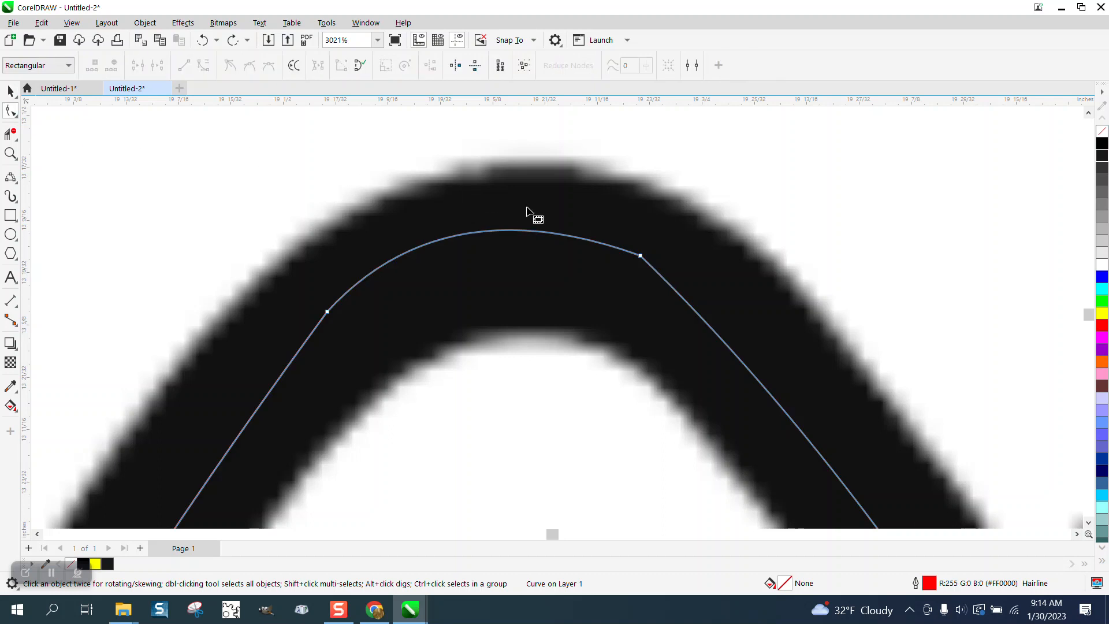
left_click(640, 255)
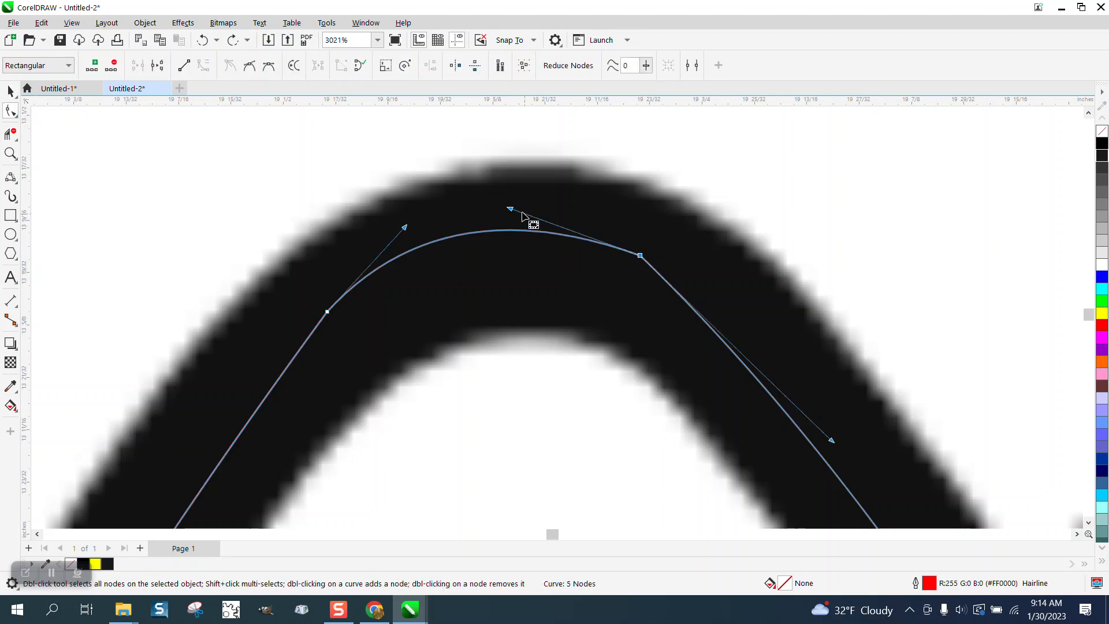
left_click_drag(511, 209, 551, 204)
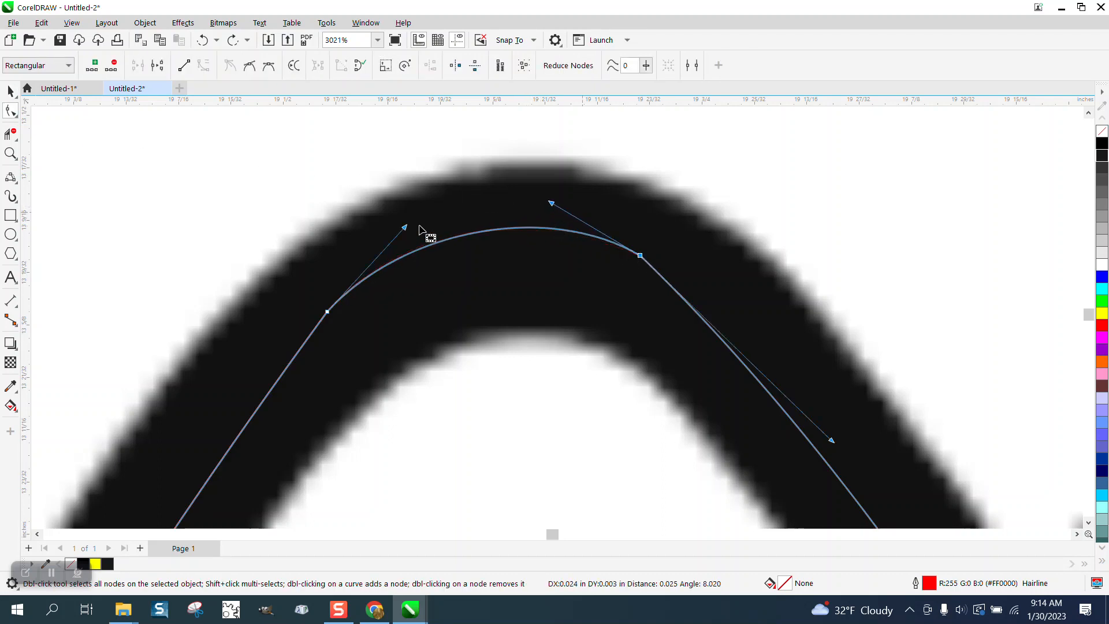
left_click_drag(329, 314, 335, 324)
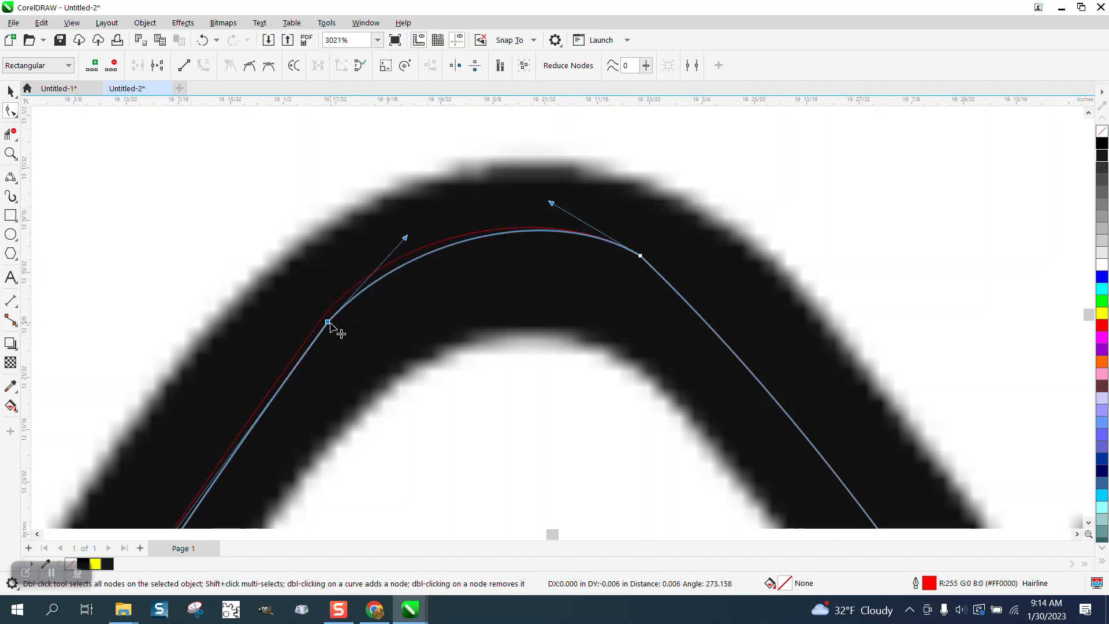
left_click_drag(405, 238, 396, 221)
scroll(213, 180, "down", 2)
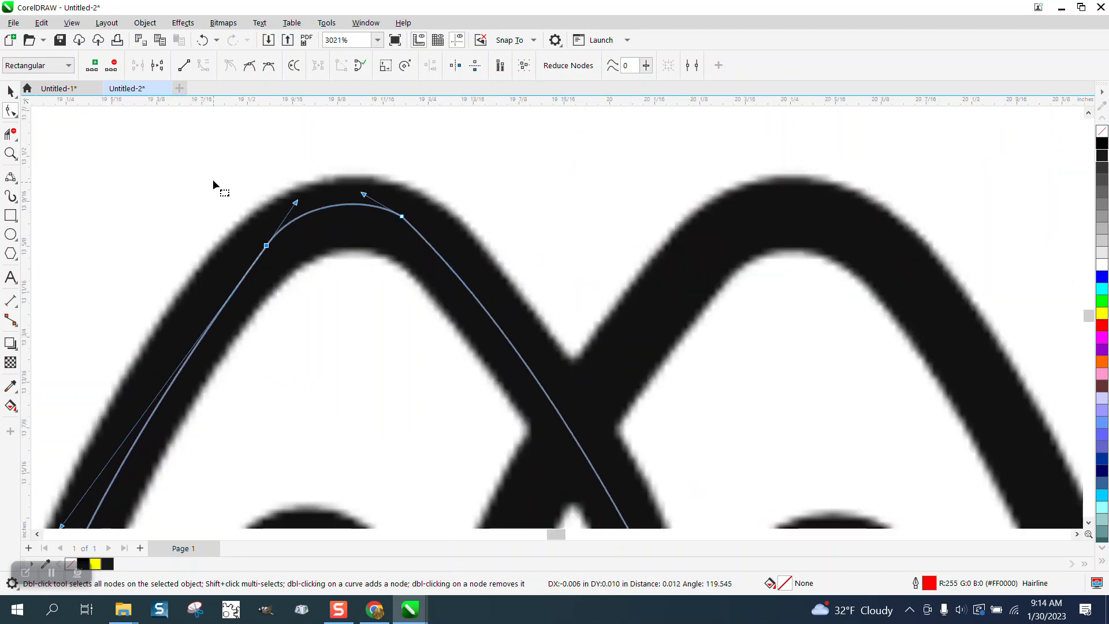
- Raise the lower handle of the left hump's right crest node slightly to refine the curve's descent along the stroke
left_click(401, 217)
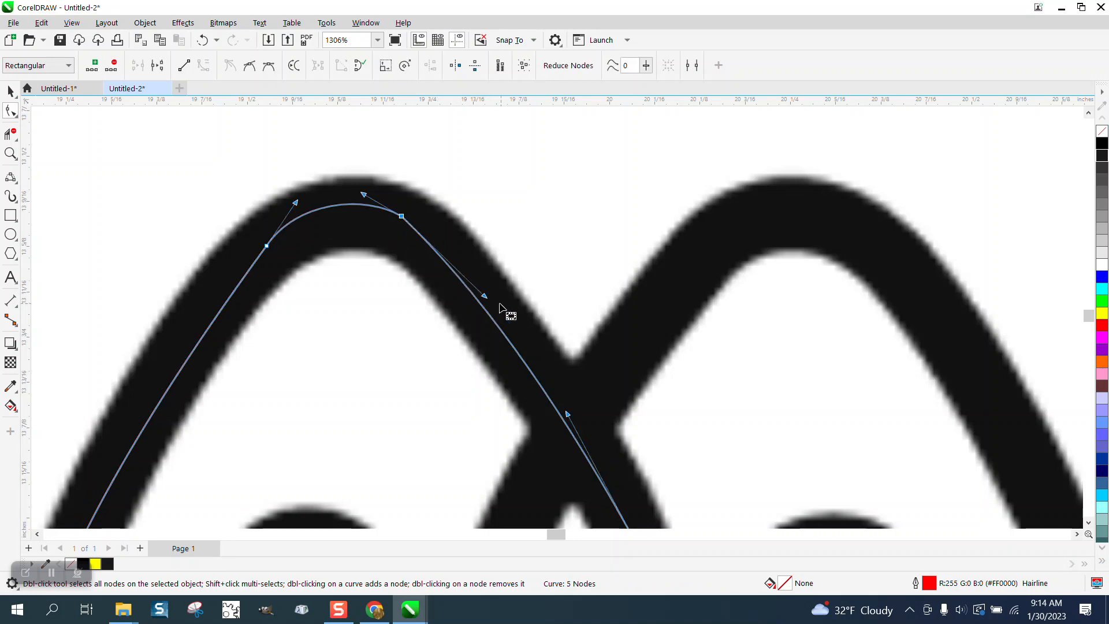
left_click_drag(485, 295, 485, 287)
scroll(448, 257, "down", 2)
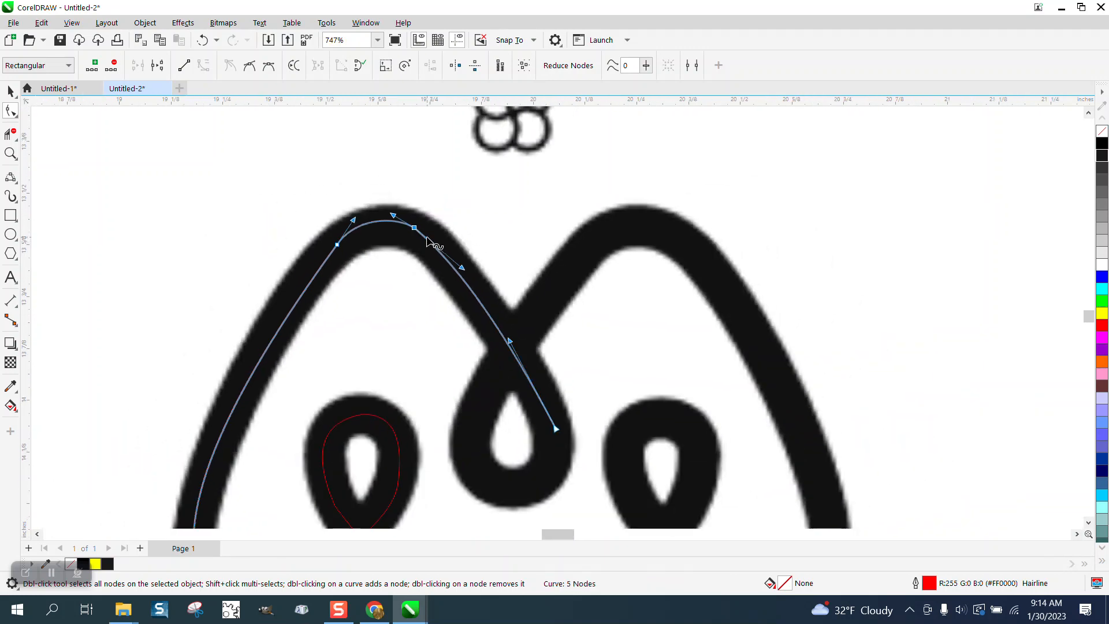
scroll(461, 264, "down", 2)
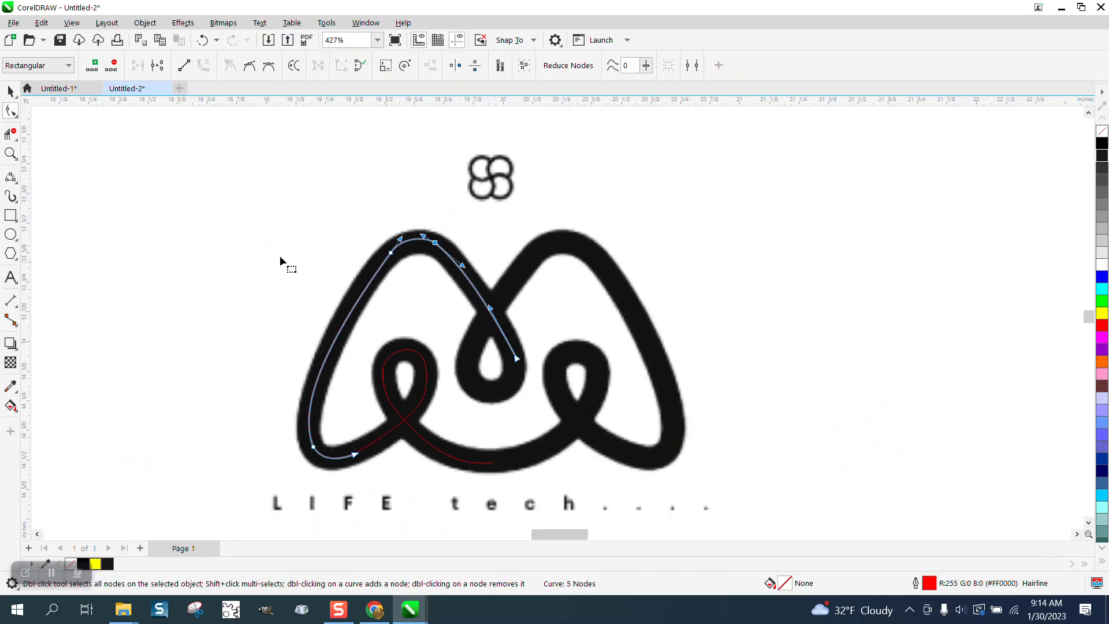
- Delete the top node of the traced small left loop
left_click(11, 153)
left_click_drag(245, 262, 523, 508)
left_click(11, 109)
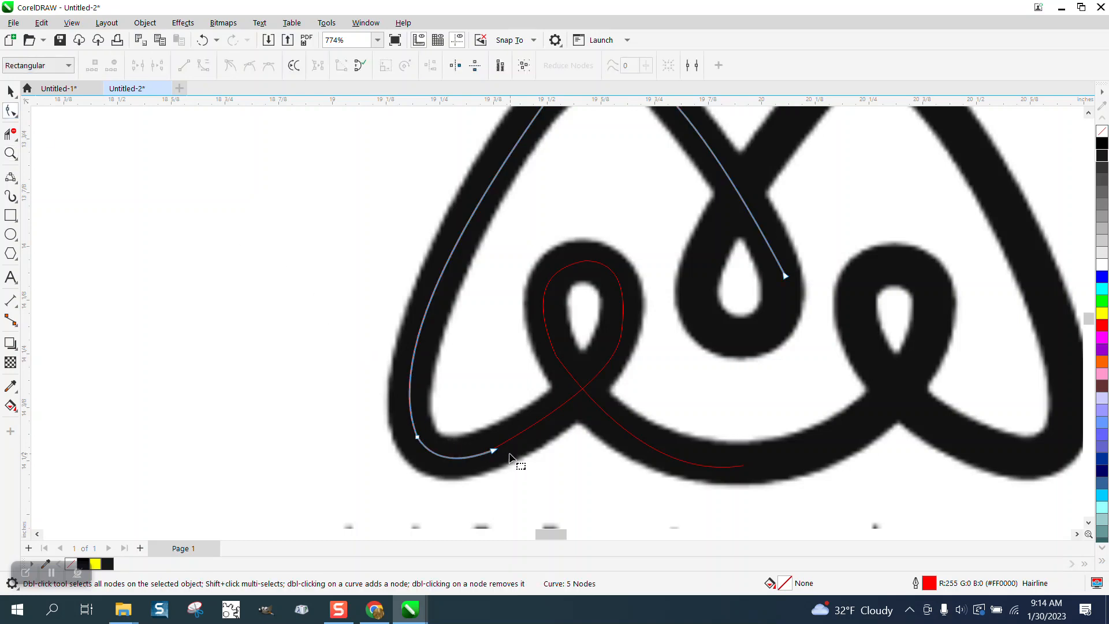
left_click(575, 268)
left_click(605, 275)
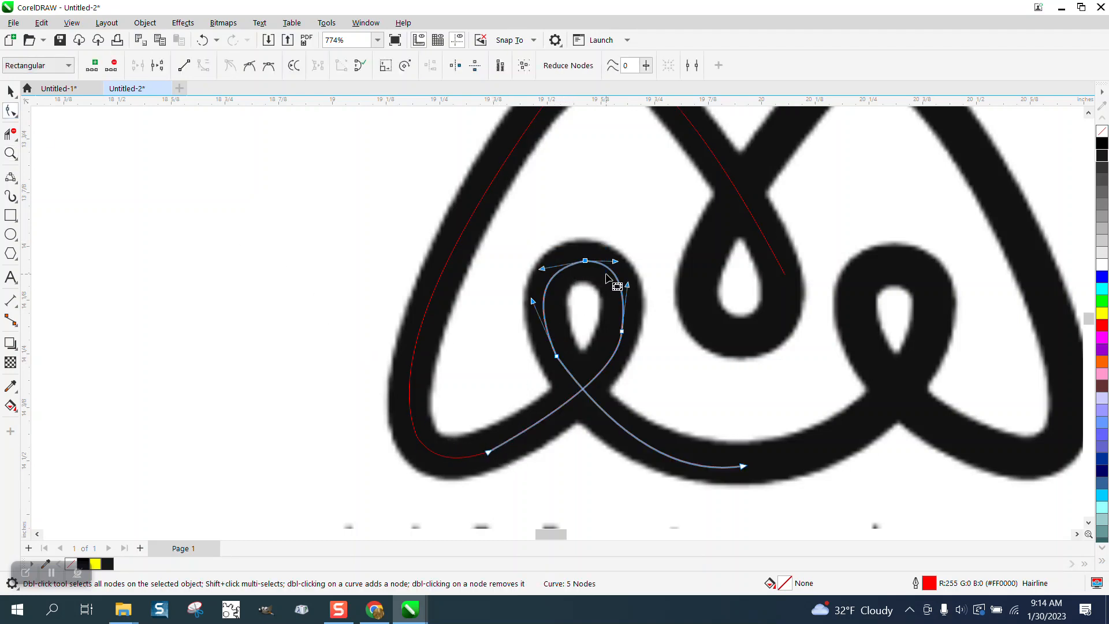
key("Delete")
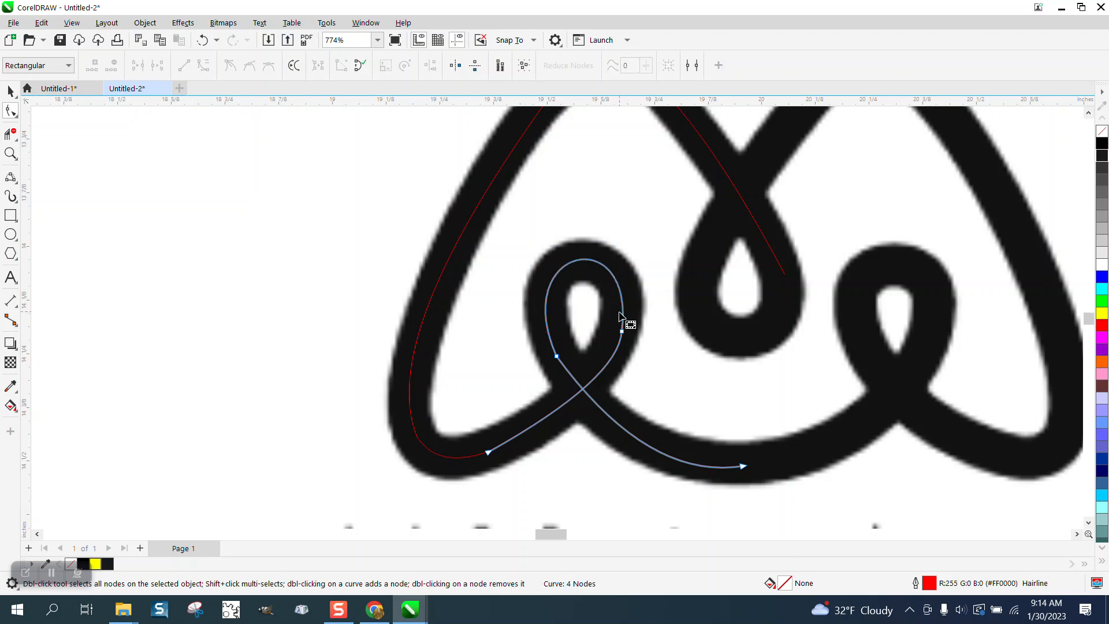
- Pull the upper handle of the small left loop's left node slightly outward to centre the curve in the stroke
left_click(556, 357)
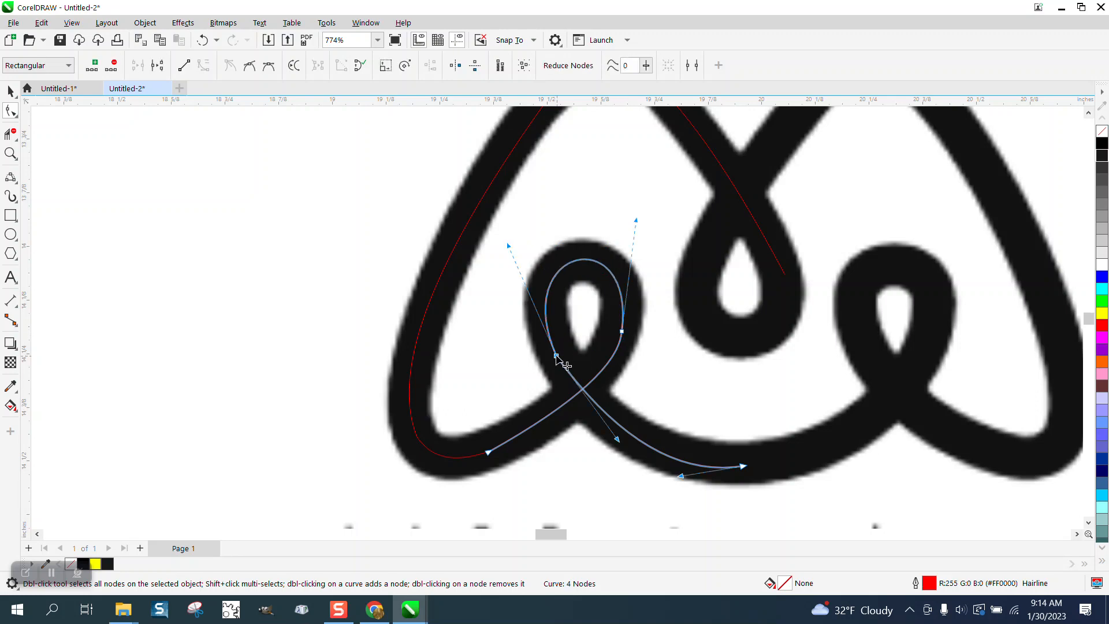
left_click_drag(507, 247, 499, 246)
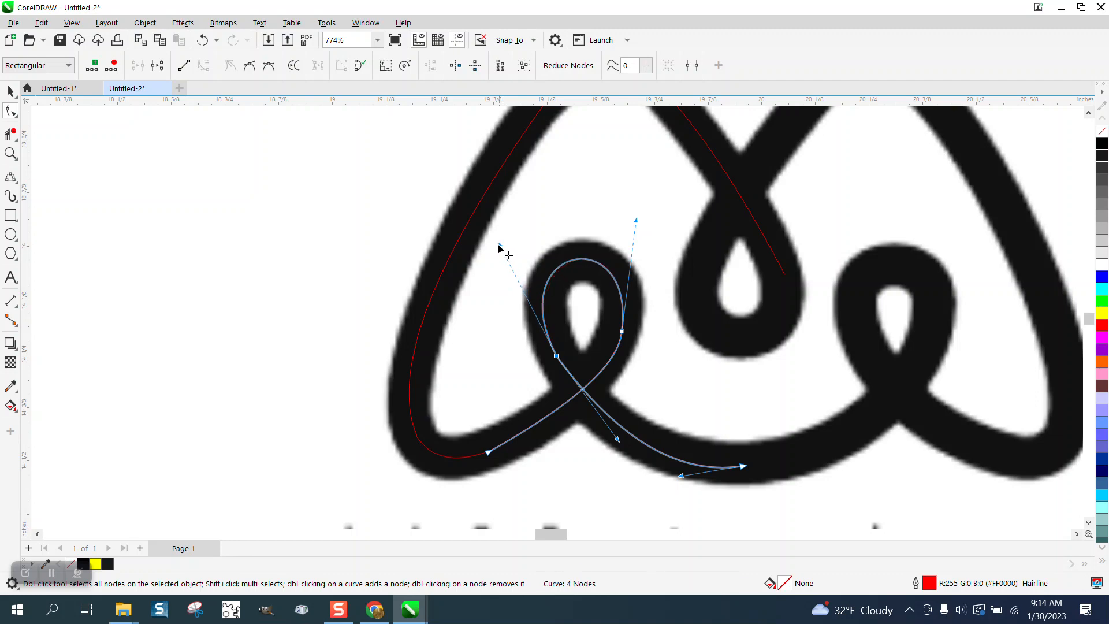
left_click(743, 465)
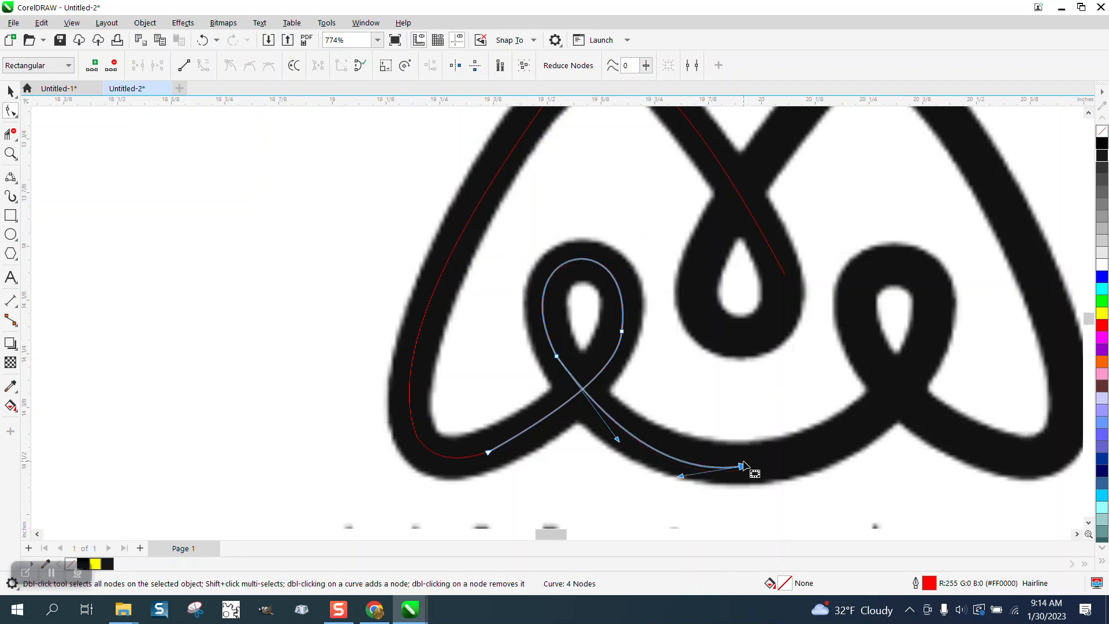
scroll(456, 332, "down", 2)
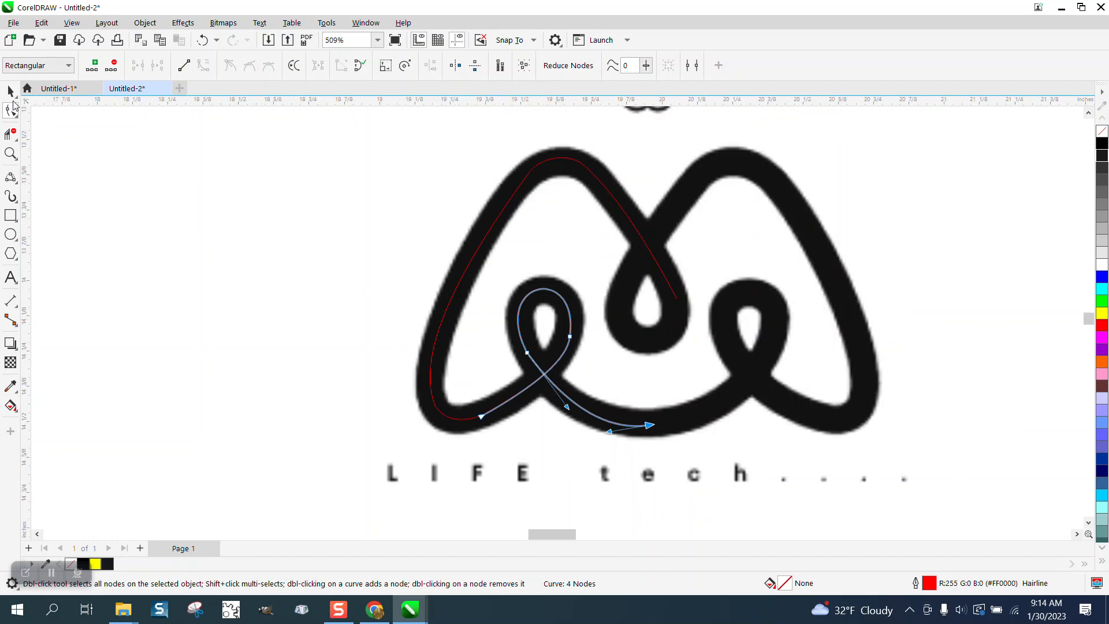
- Trace the centre loop's right side with a 3-point curve about 0.14 by 0.15 in, from the left hump curve's end to the loop's bottom
left_click(9, 154)
left_click_drag(556, 229, 755, 371)
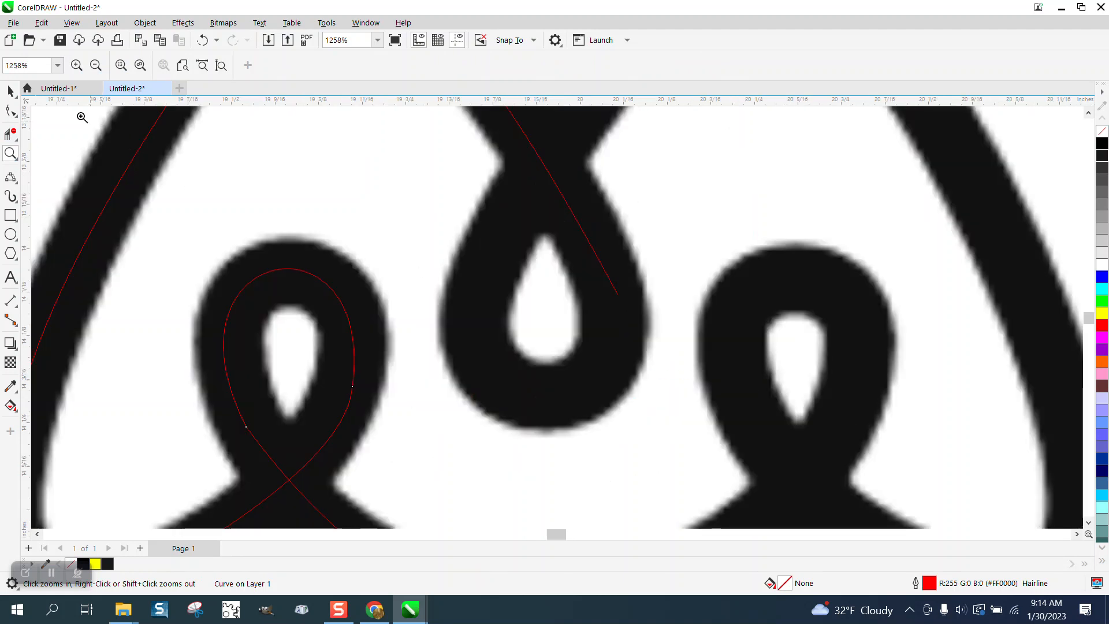
left_click(11, 110)
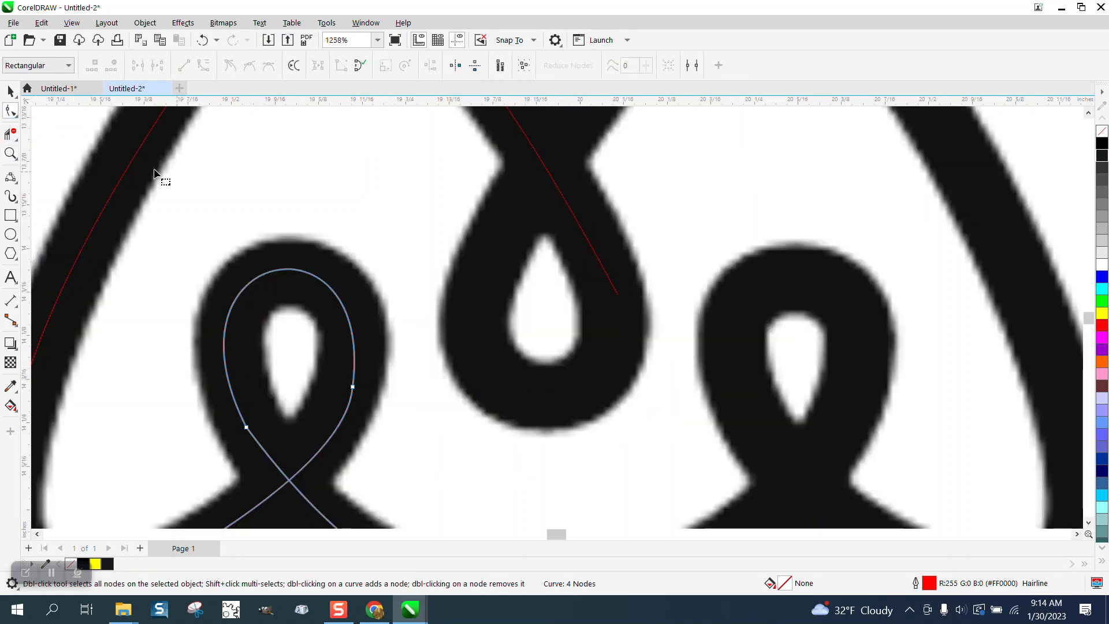
left_click(9, 181)
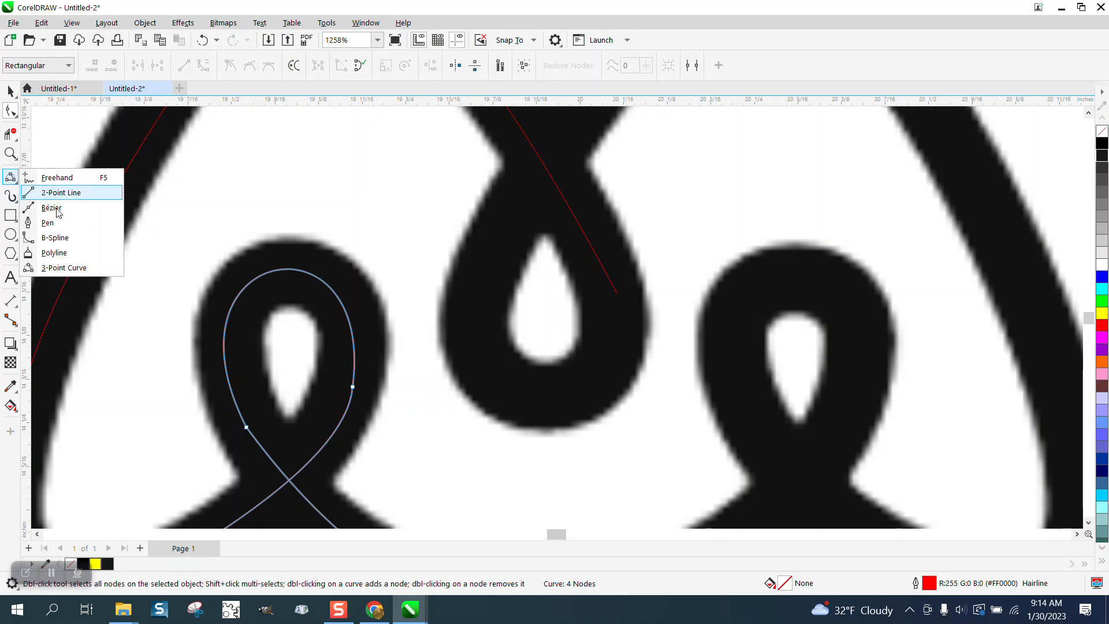
left_click(47, 267)
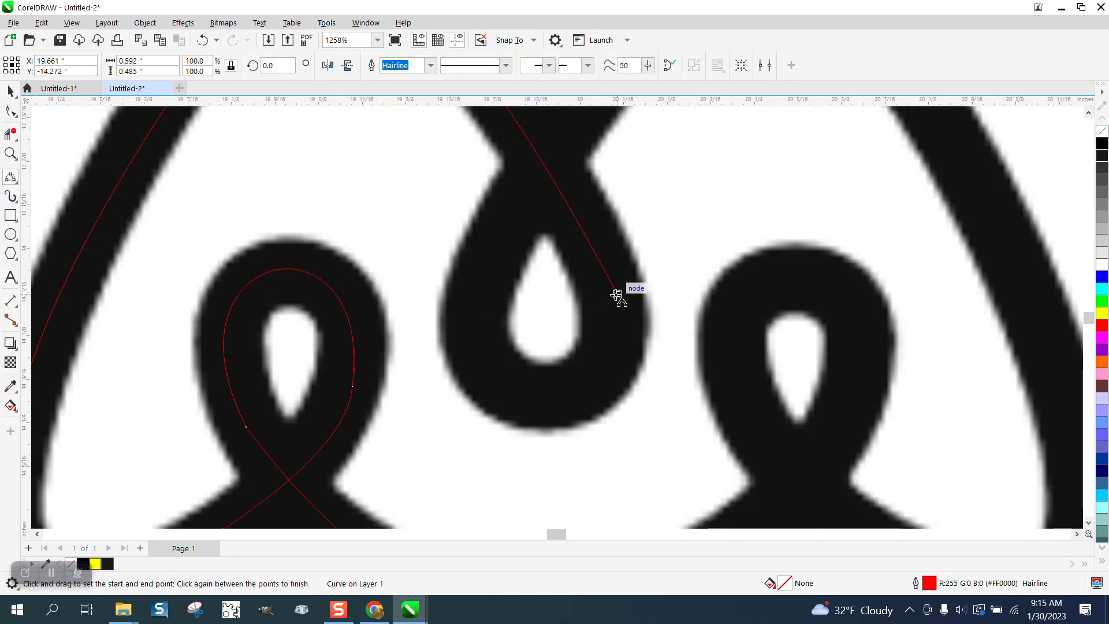
left_click_drag(617, 294, 526, 401)
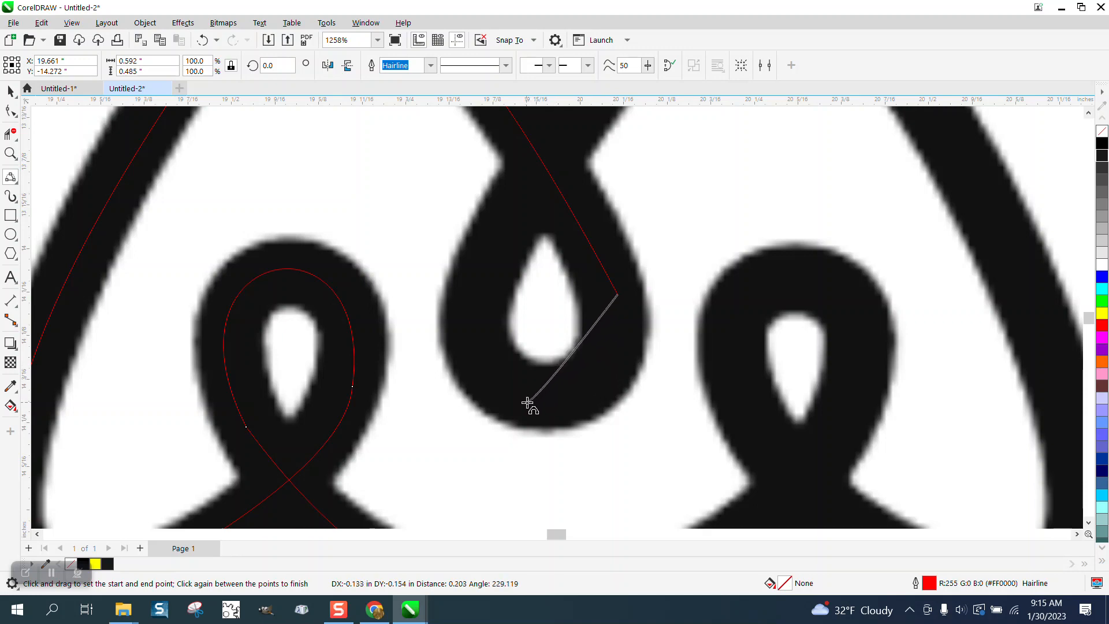
left_click(618, 321)
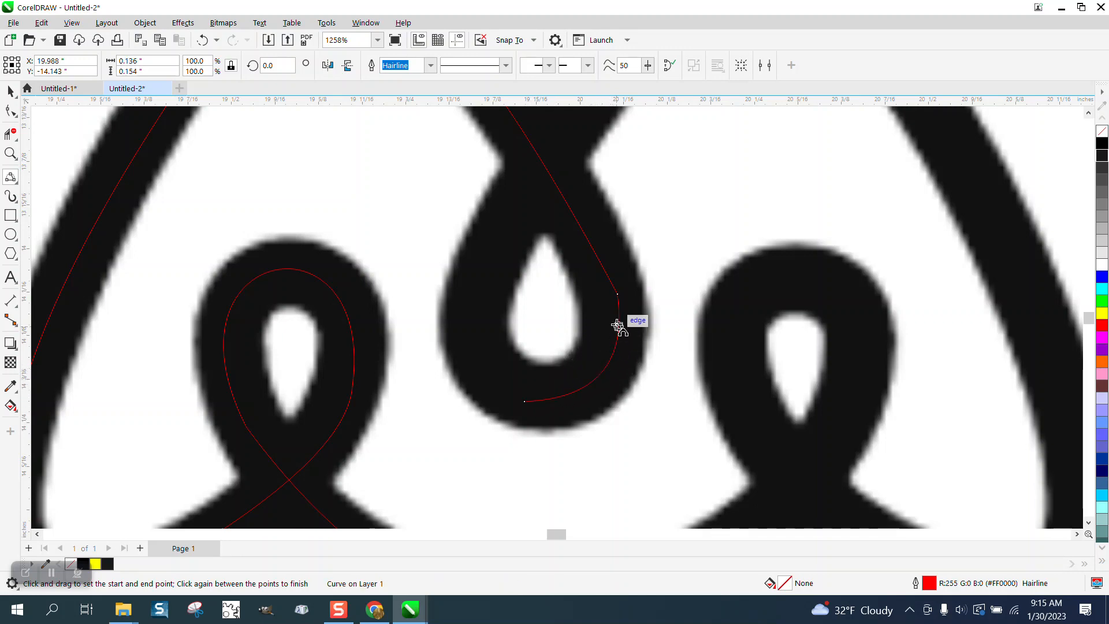
- Reshape the centre loop's curve by pulling its upper handle outward and shifting its bottom end node slightly up and inward
left_click(10, 153)
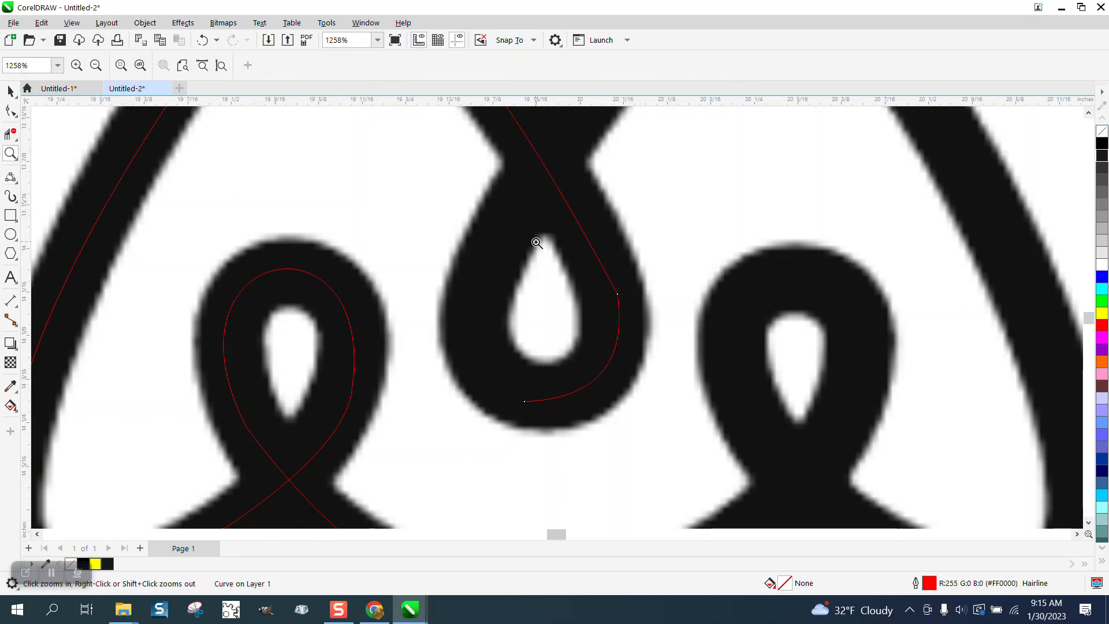
left_click_drag(569, 254, 730, 366)
left_click(11, 111)
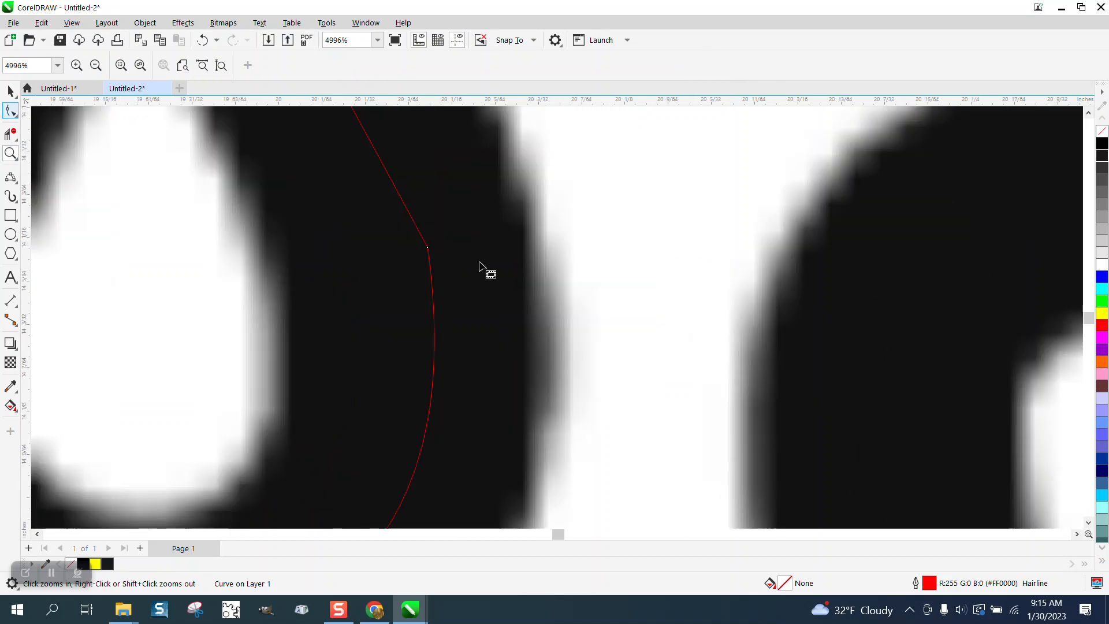
left_click(431, 251)
left_click(431, 250)
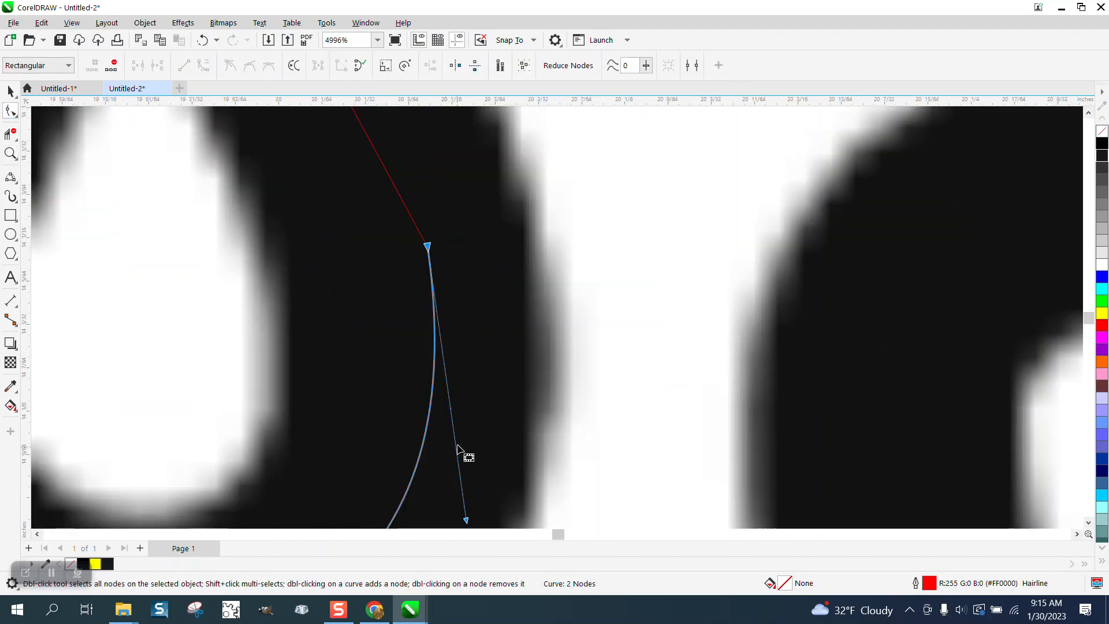
scroll(468, 455, "down", 2)
left_click_drag(478, 463, 489, 436)
scroll(376, 247, "down", 4)
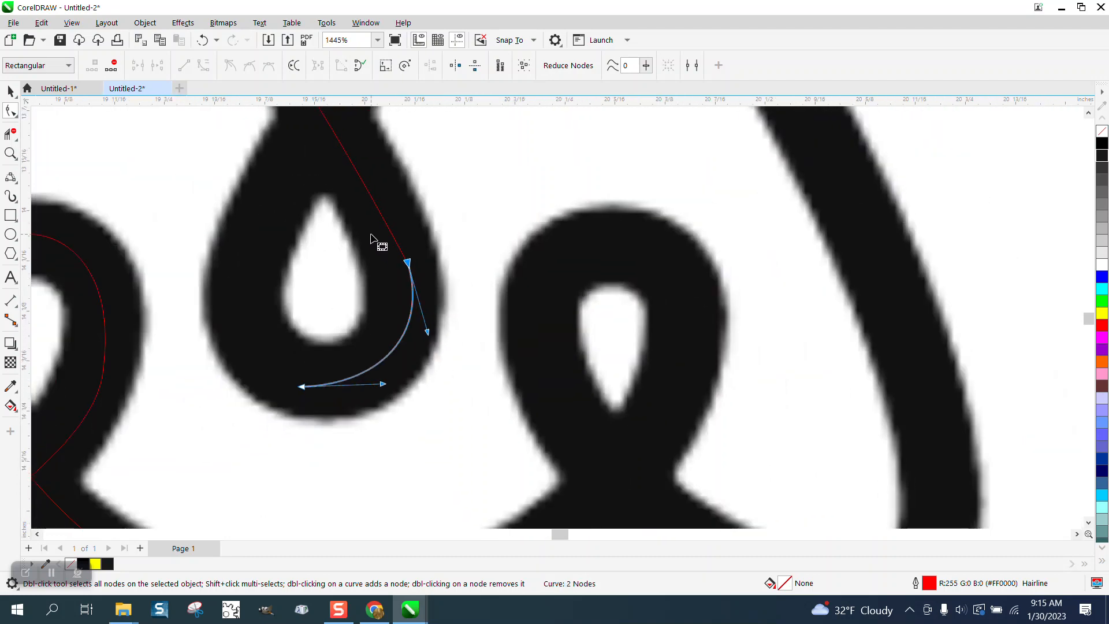
left_click_drag(302, 387, 317, 383)
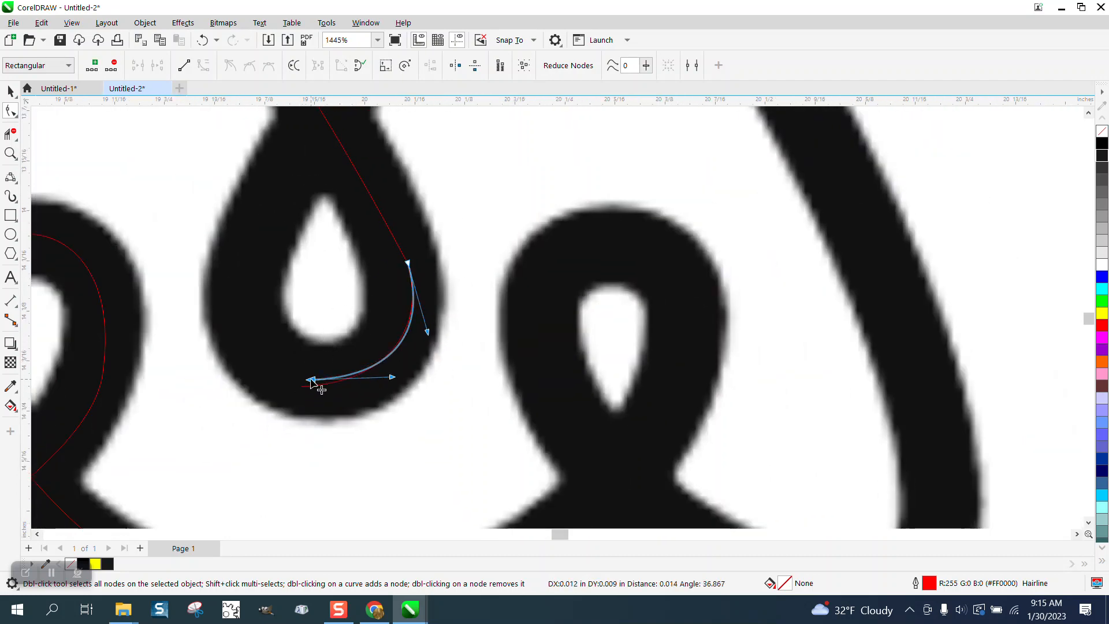
scroll(420, 335, "down", 3)
scroll(421, 335, "down", 5)
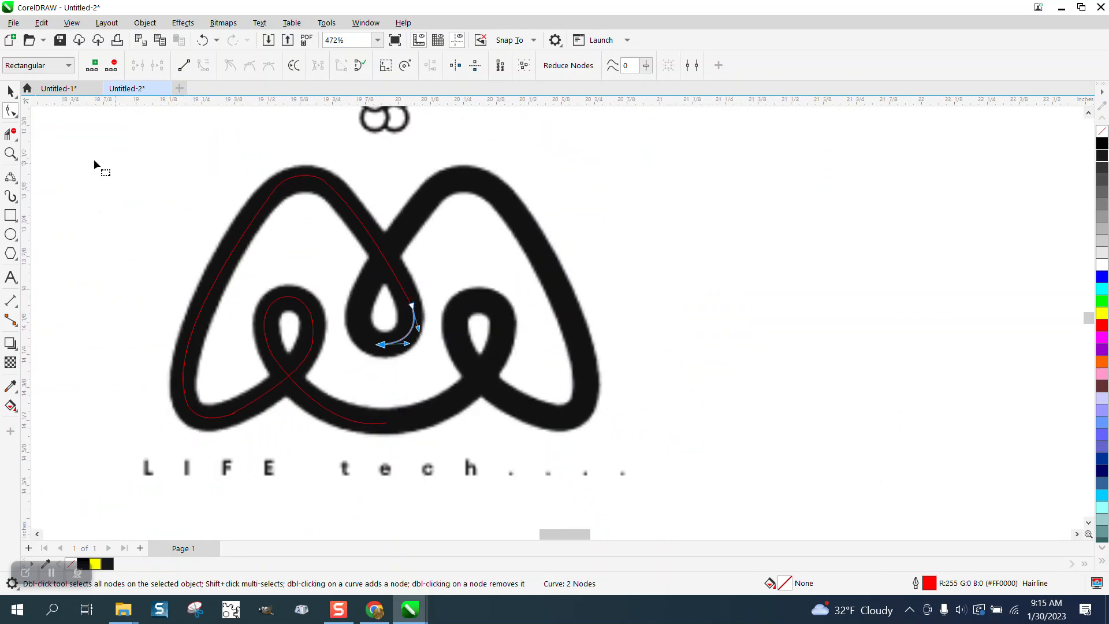
- Move the logo bitmap horizontally to X 23.0 in, clear of the traced curves
left_click(11, 91)
left_click(527, 199)
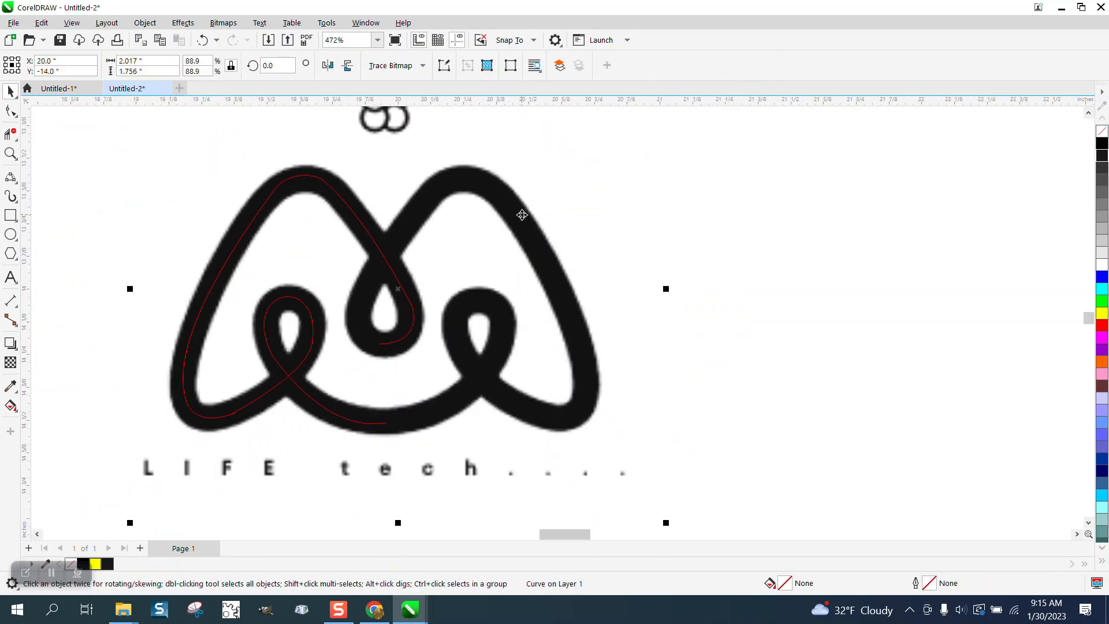
left_click(521, 215)
key("Right")
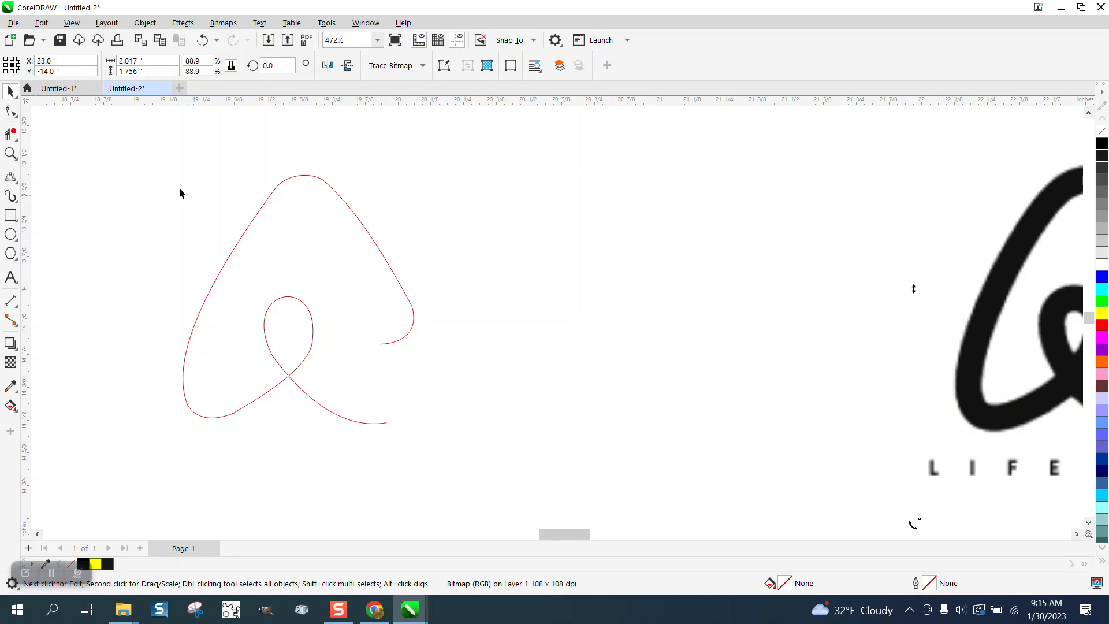
- Mirror a copy of the three traced curves horizontally and place it so the centre loop and bottom arc ends meet
left_click_drag(184, 341, 469, 461)
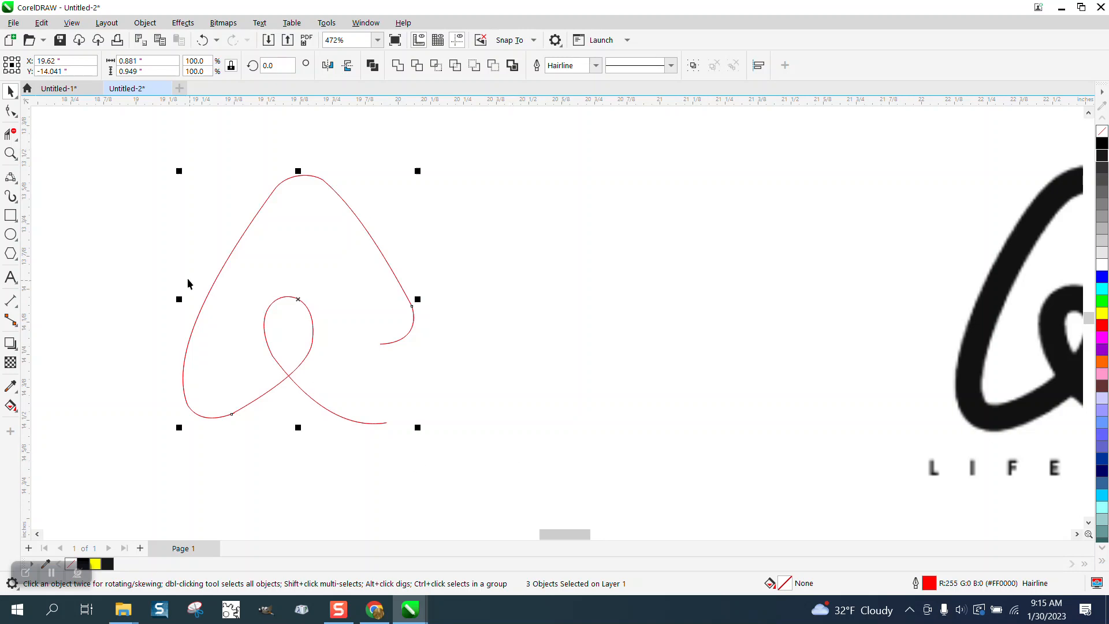
left_click_drag(180, 298, 446, 299)
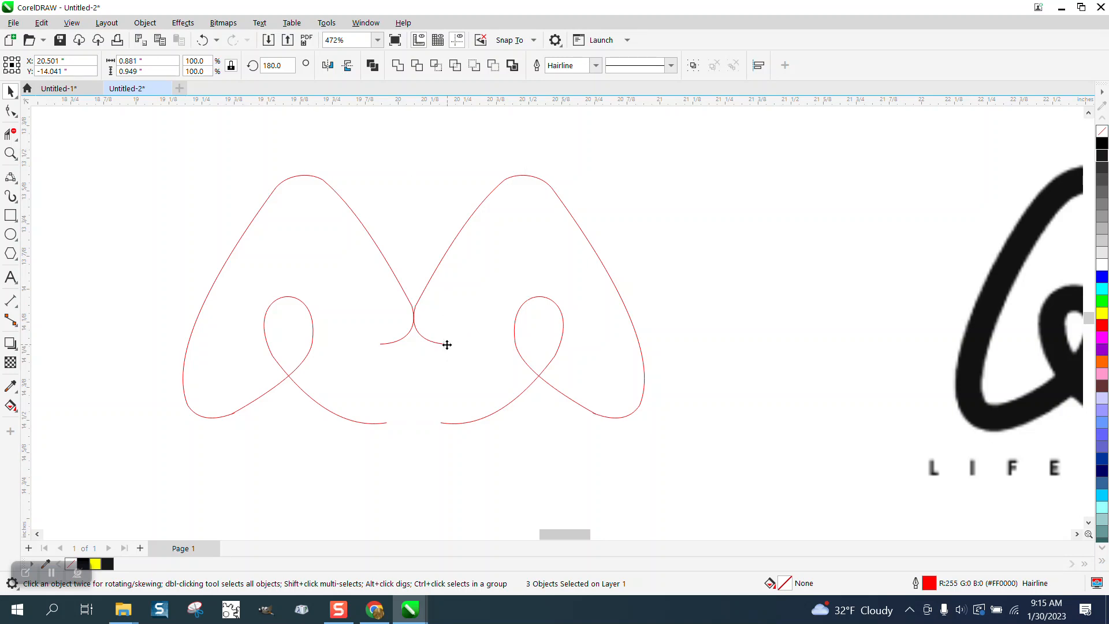
left_click_drag(447, 344, 386, 349)
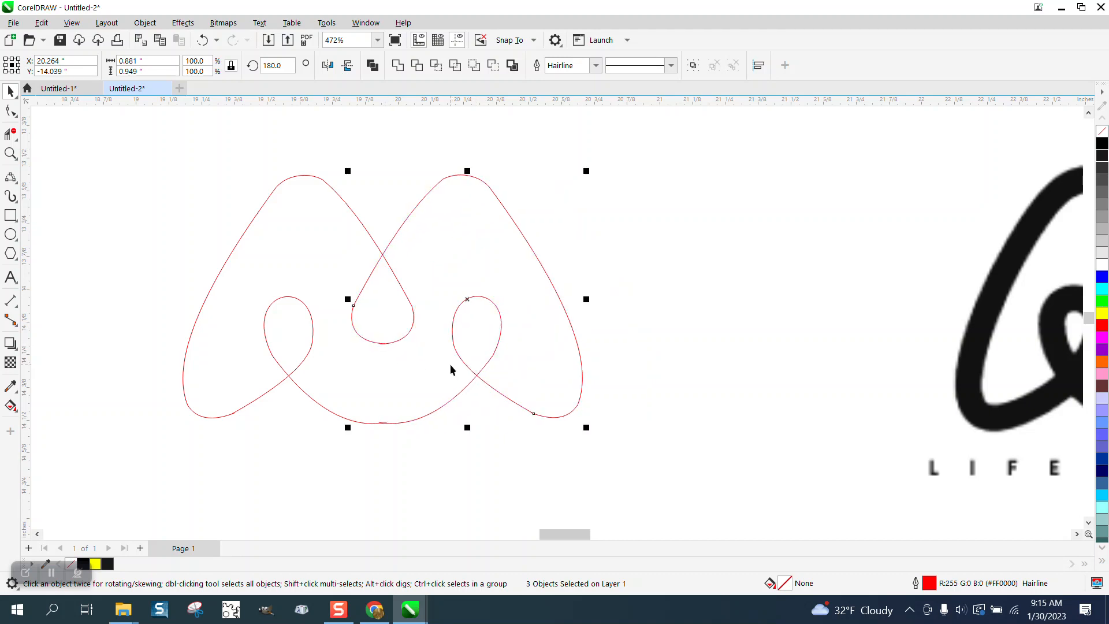
- Trim the overlapping curve ends at the middle of the bottom arc with Virtual Segment Delete
left_click(11, 154)
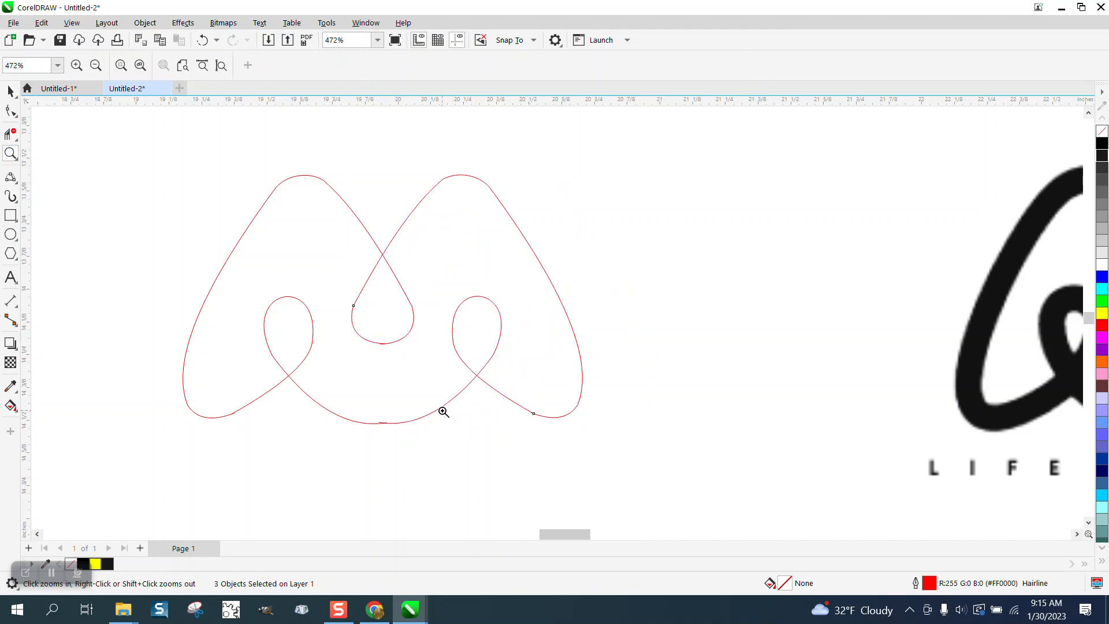
left_click_drag(414, 441, 413, 441)
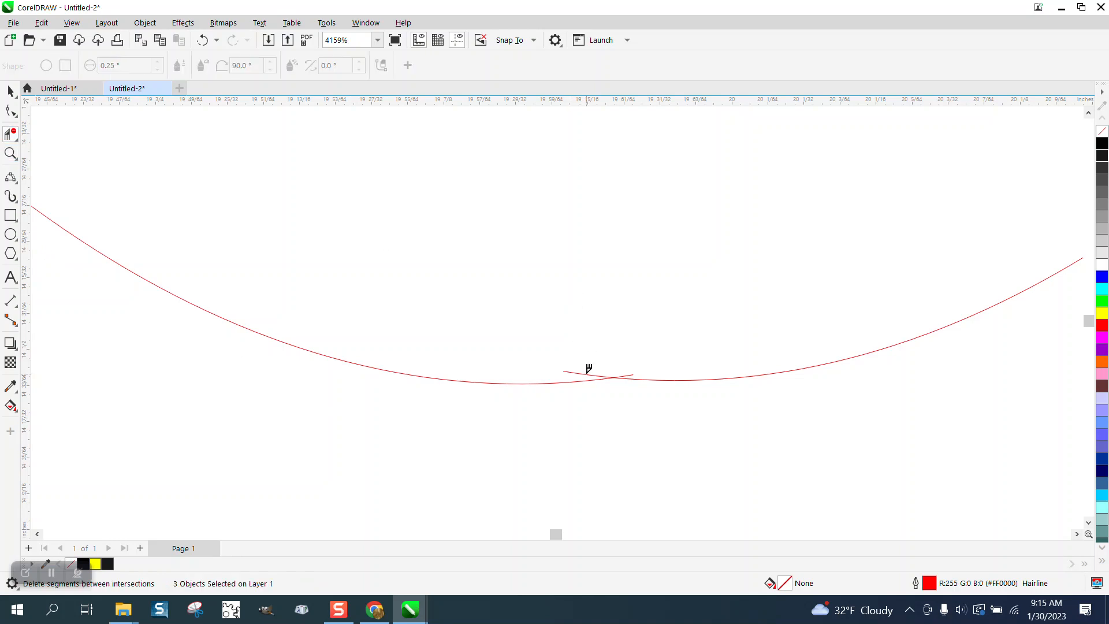
scroll(551, 396, "down", 3)
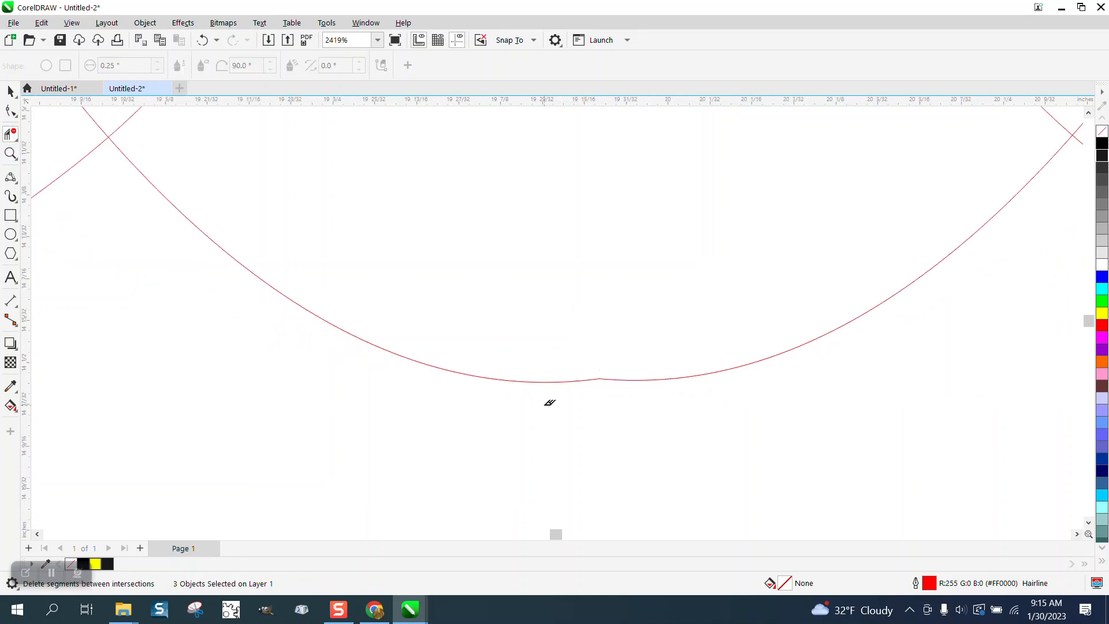
- Trim the overhanging curve end at the bottom of the centre loop with Virtual Segment Delete
left_click(10, 153)
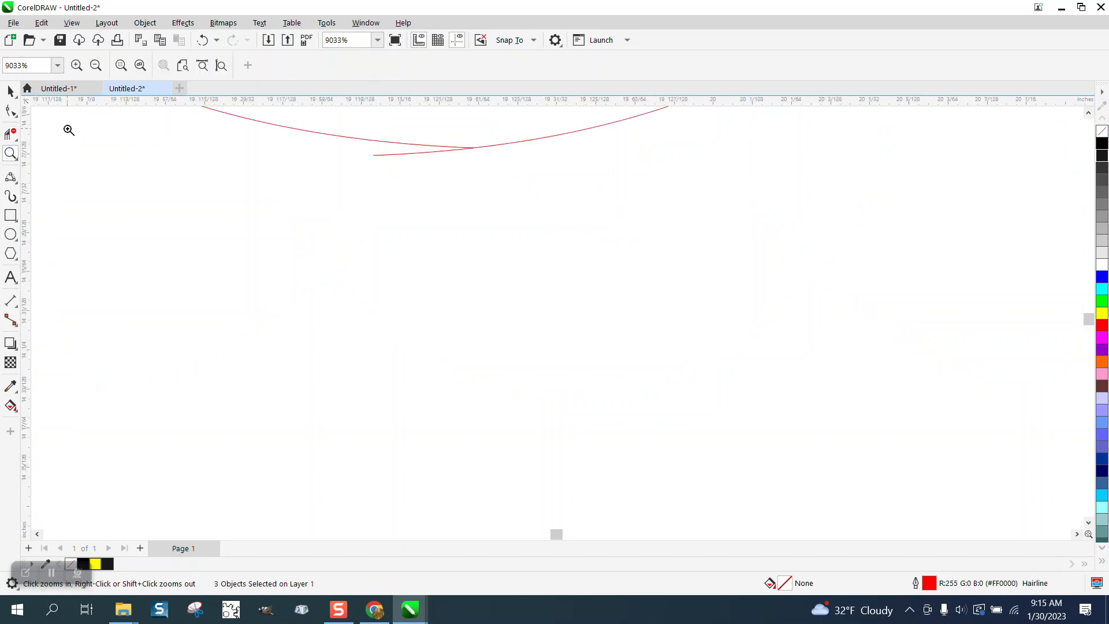
left_click(10, 134)
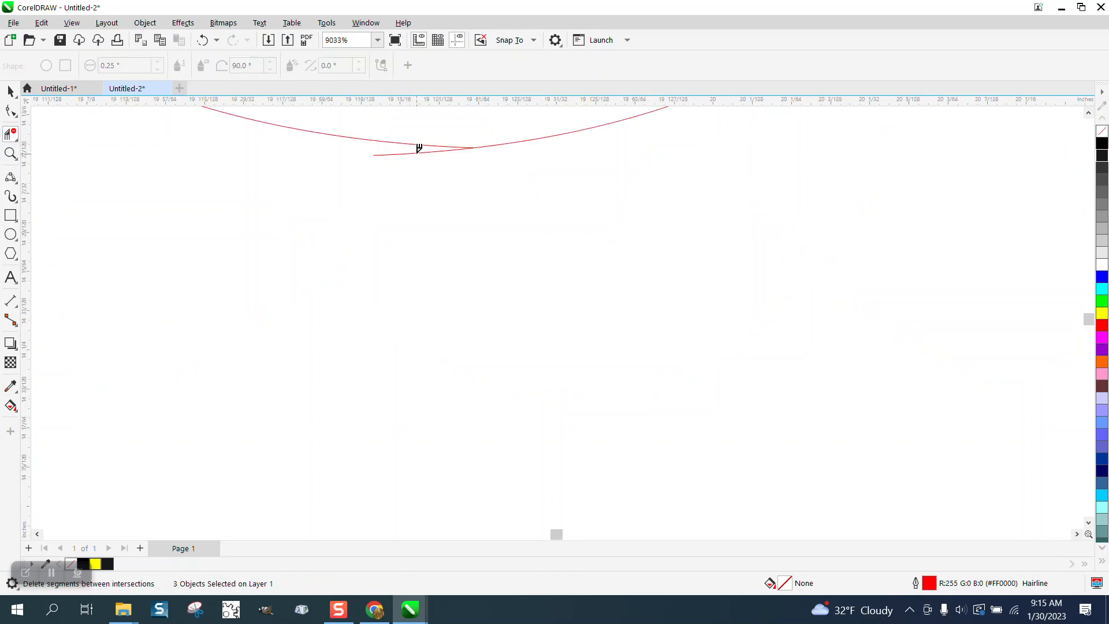
left_click(426, 155)
scroll(402, 258, "down", 3)
- Join the two curve ends at the bottom of the centre loop using Join Curves with Extend, and remove the joined node
left_click(10, 110)
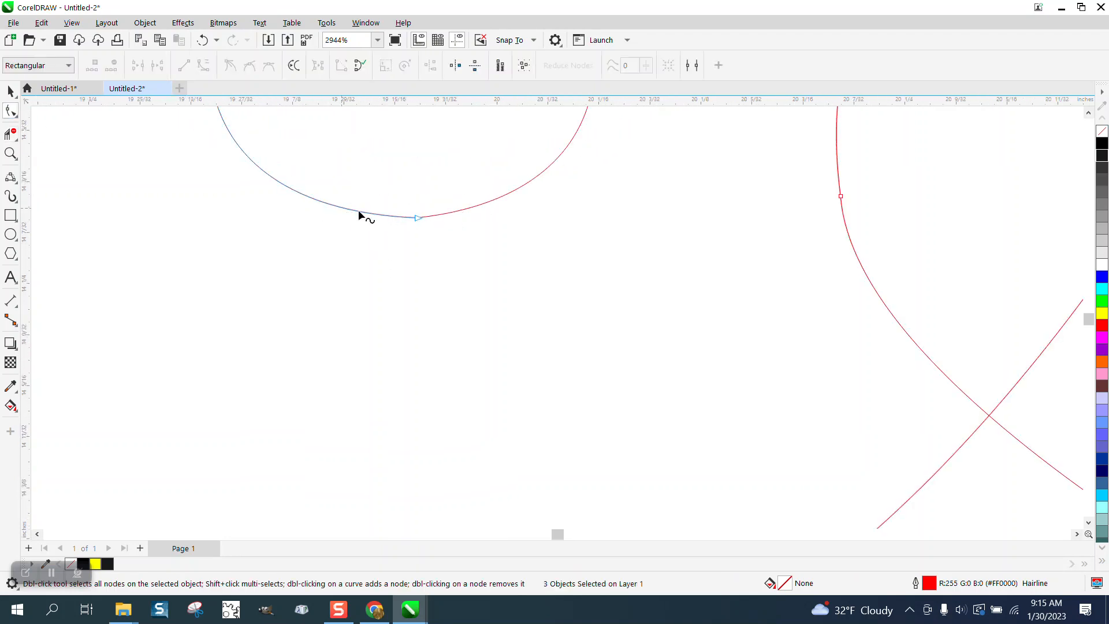
left_click(10, 153)
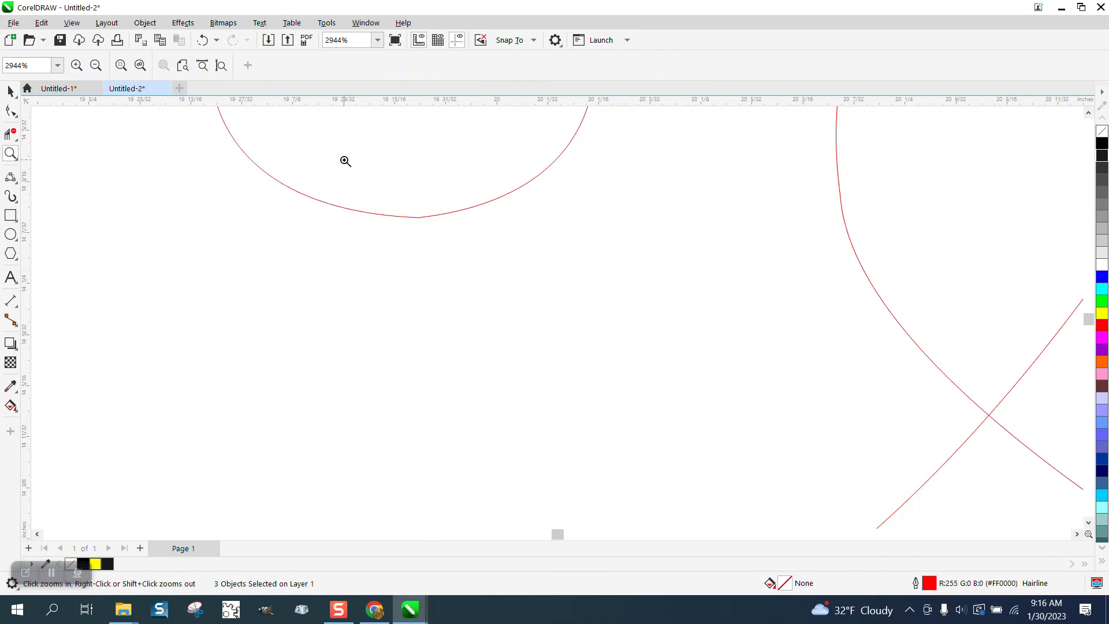
left_click_drag(342, 173, 529, 295)
left_click(12, 111)
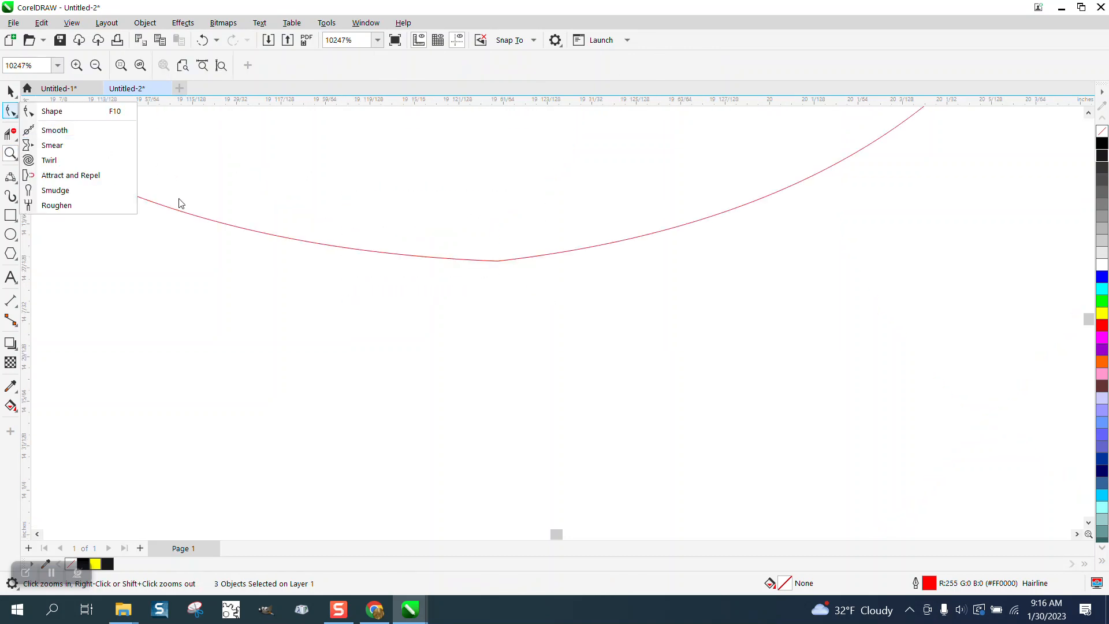
left_click(59, 112)
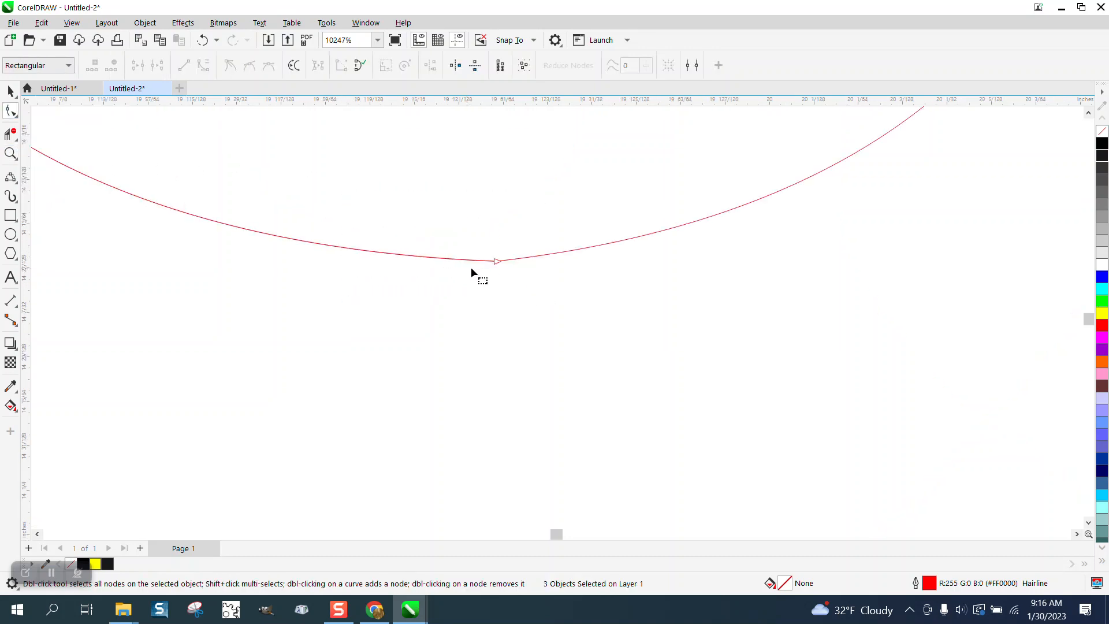
left_click(494, 262)
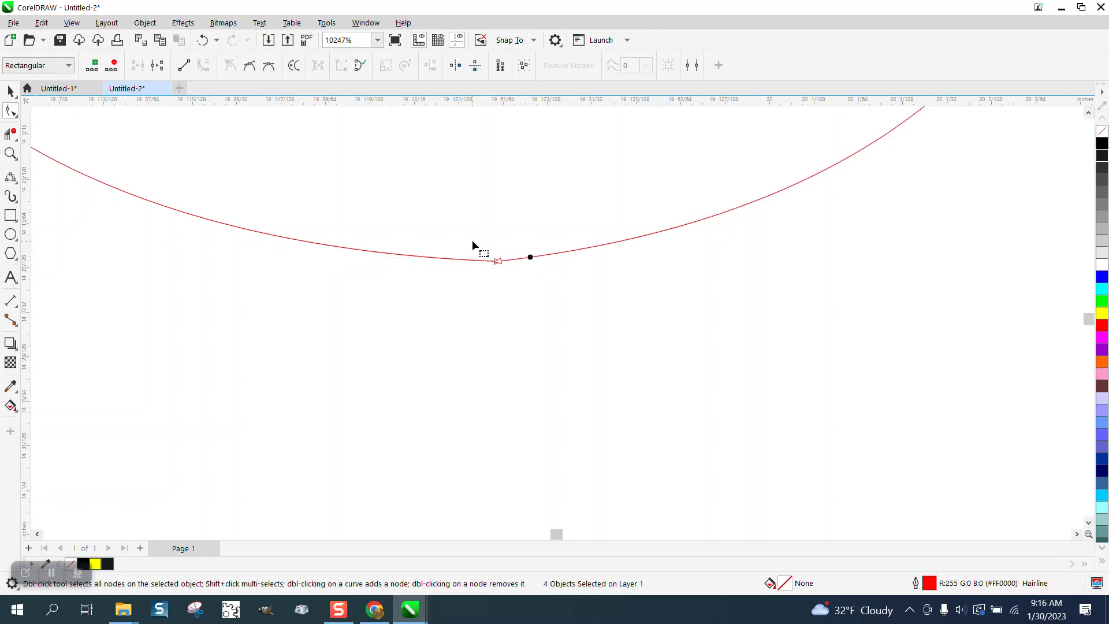
left_click_drag(473, 240, 518, 289)
left_click(374, 26)
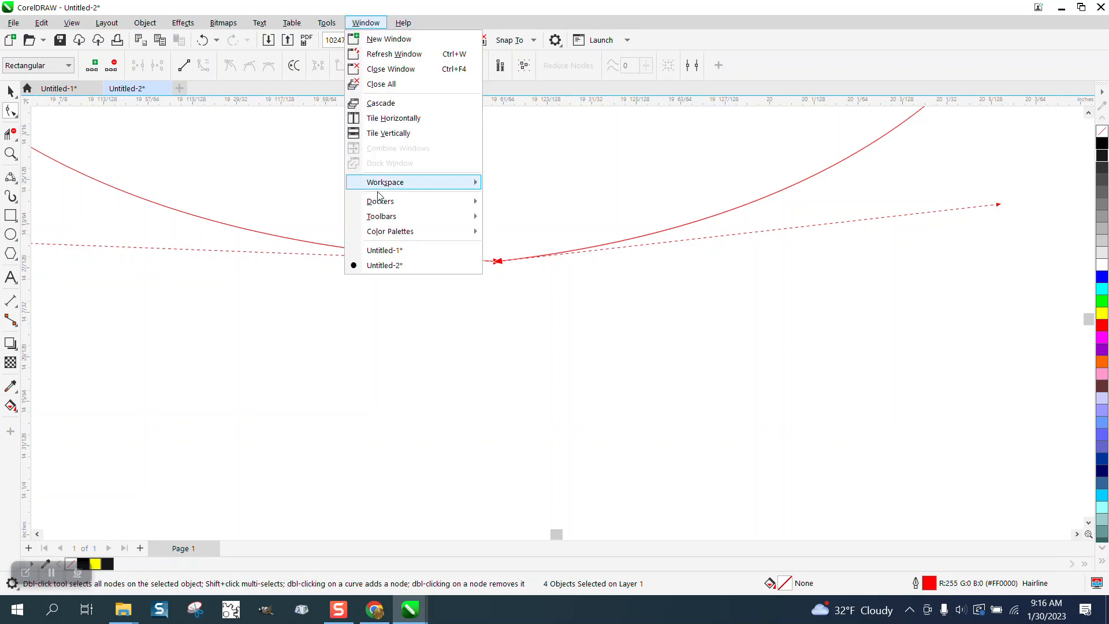
mouse_move(381, 201)
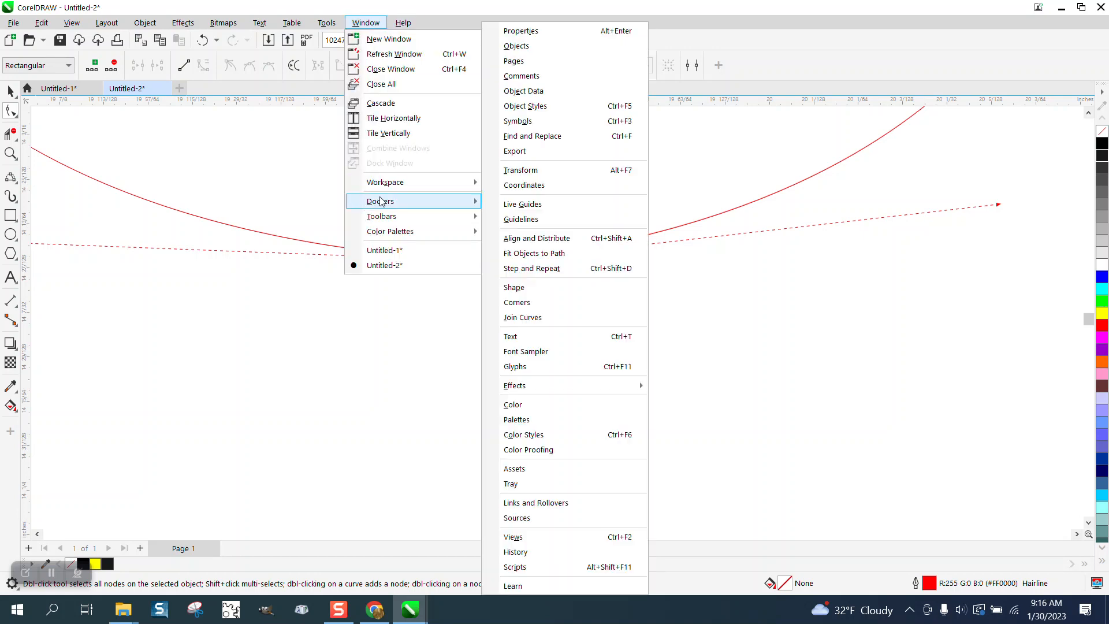
left_click(543, 316)
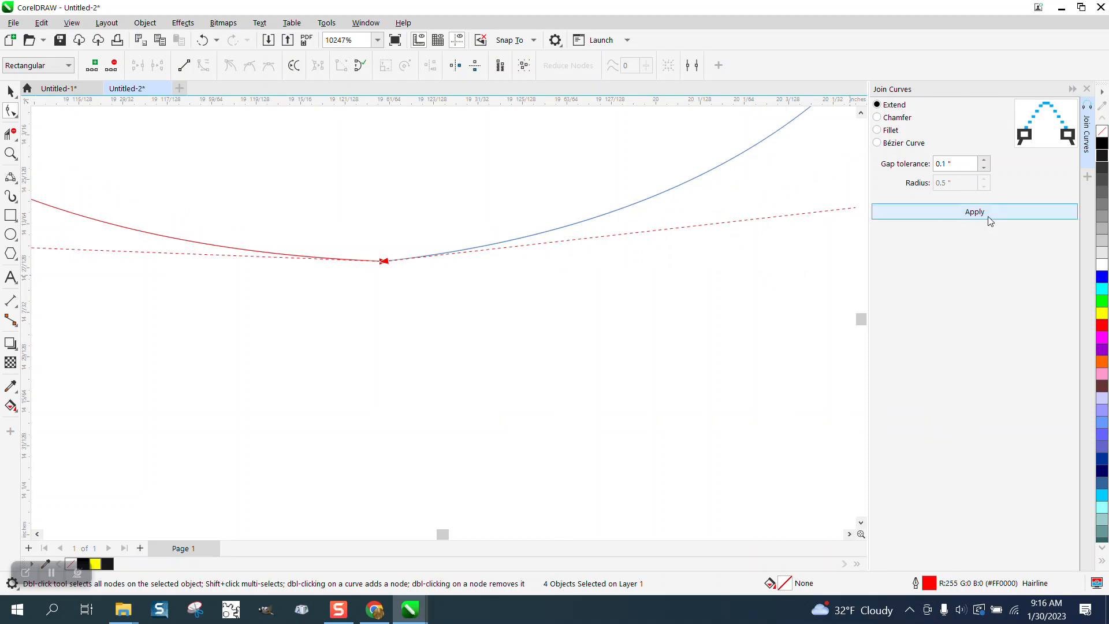
left_click(986, 220)
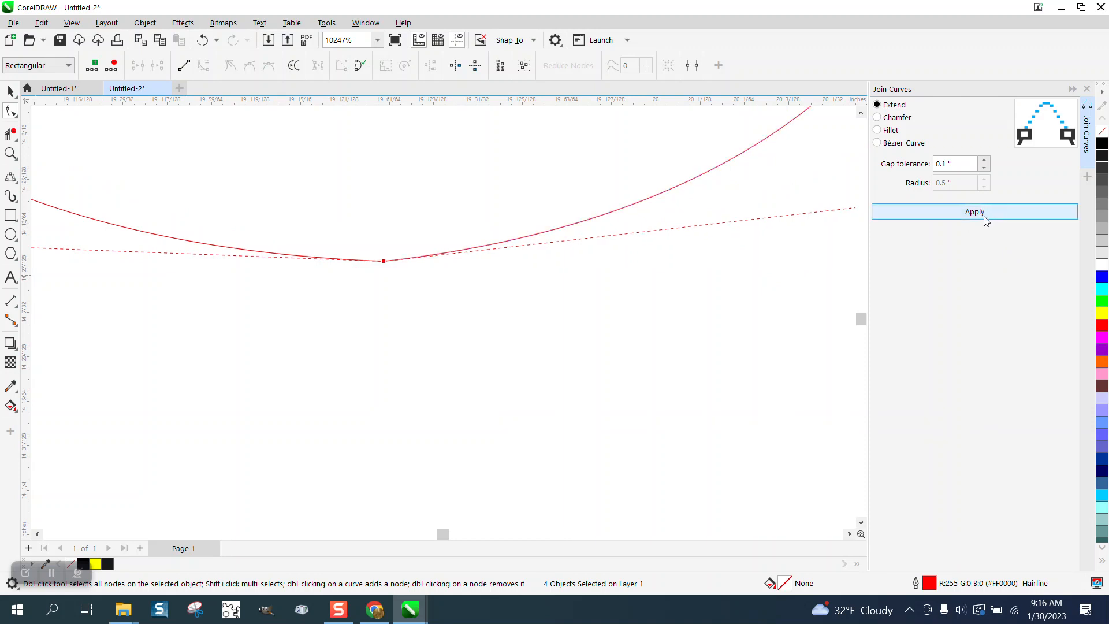
scroll(396, 283, "down", 4)
left_click(391, 281)
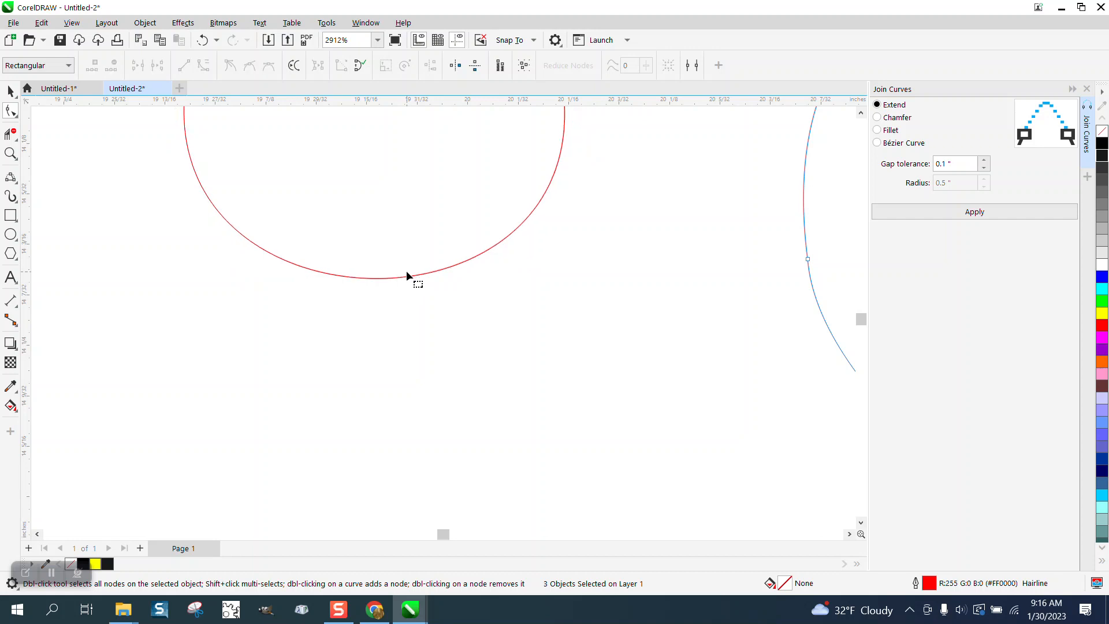
- Join the two curve ends on the left side of the centre loop with Join Curves set to Extend
scroll(368, 262, "down", 4)
scroll(366, 265, "down", 1)
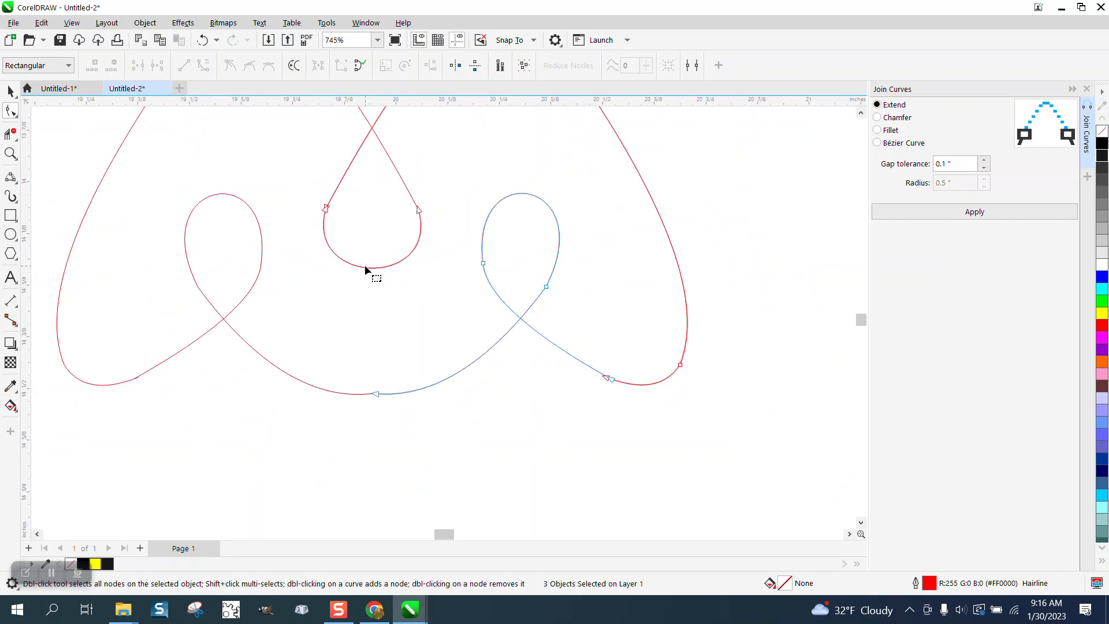
left_click_drag(303, 192, 351, 219)
left_click(994, 214)
- Join the two curve ends at the middle of the bottom arc with Join Curves, and remove the joined node
left_click_drag(403, 414, 402, 414)
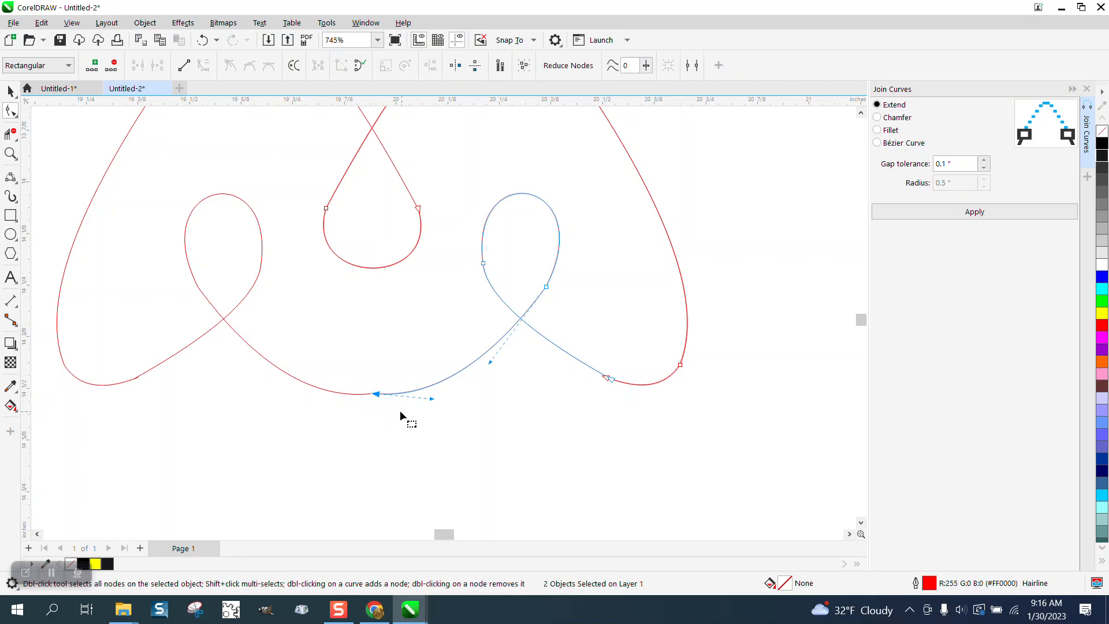
left_click(386, 363)
left_click(395, 393)
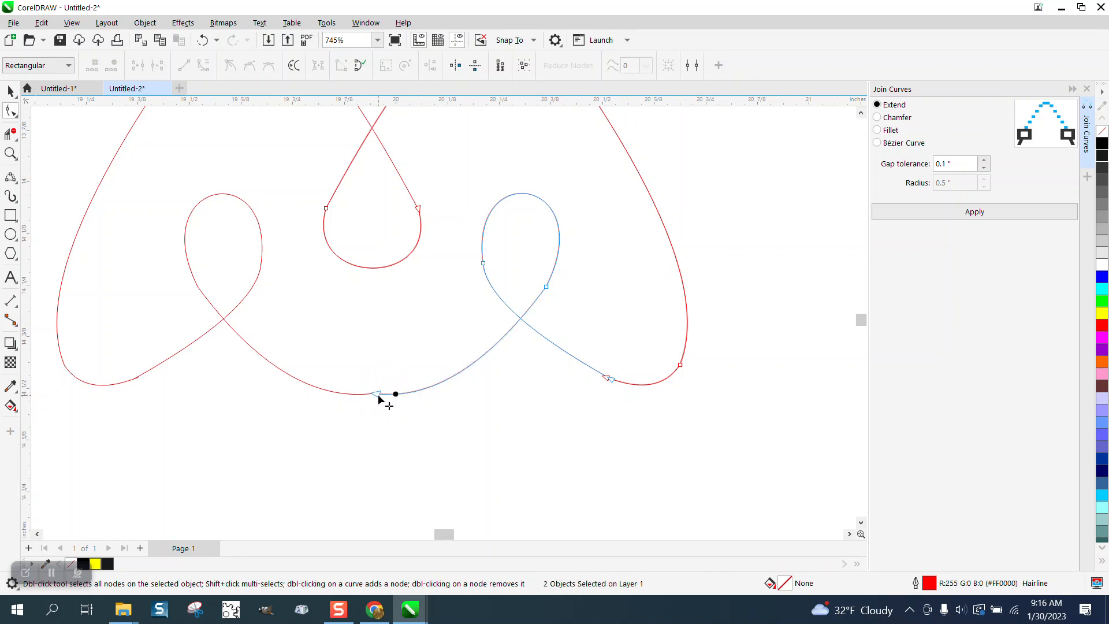
left_click(376, 394)
left_click(361, 394, "shift")
left_click_drag(404, 414, 405, 414)
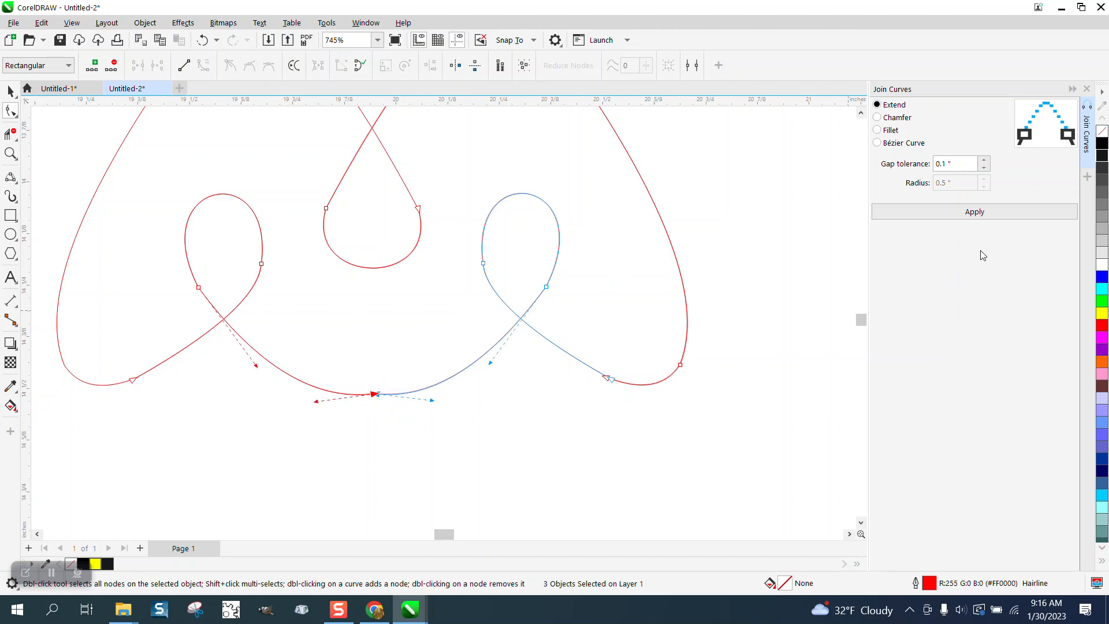
left_click(918, 213)
left_click_drag(352, 366, 411, 416)
left_click(412, 414)
scroll(370, 403, "down", 1)
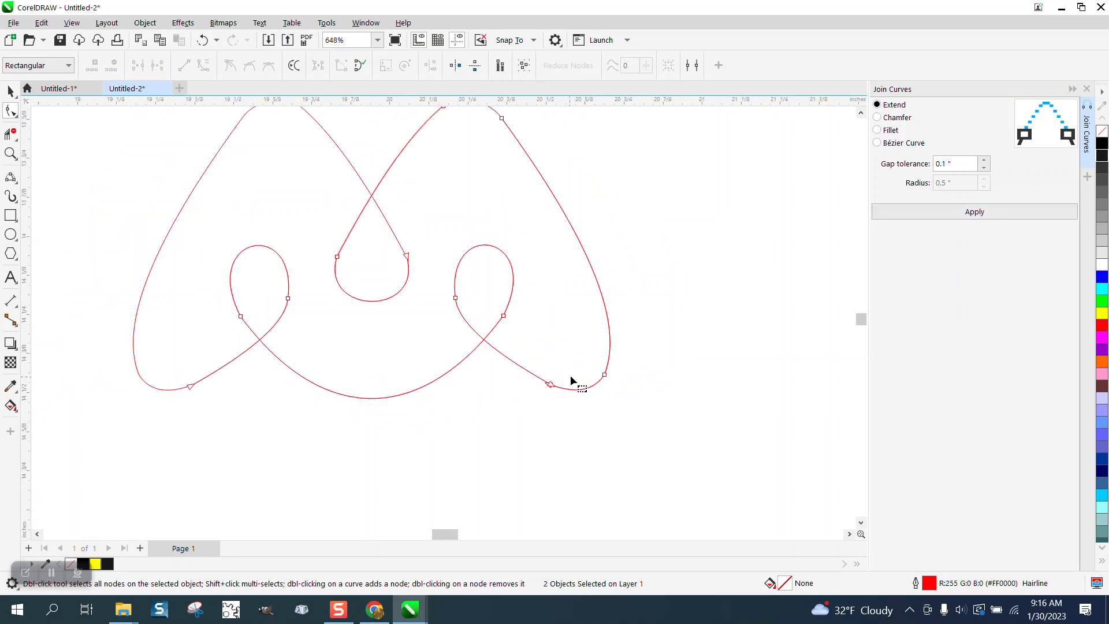
left_click_drag(564, 358, 521, 419)
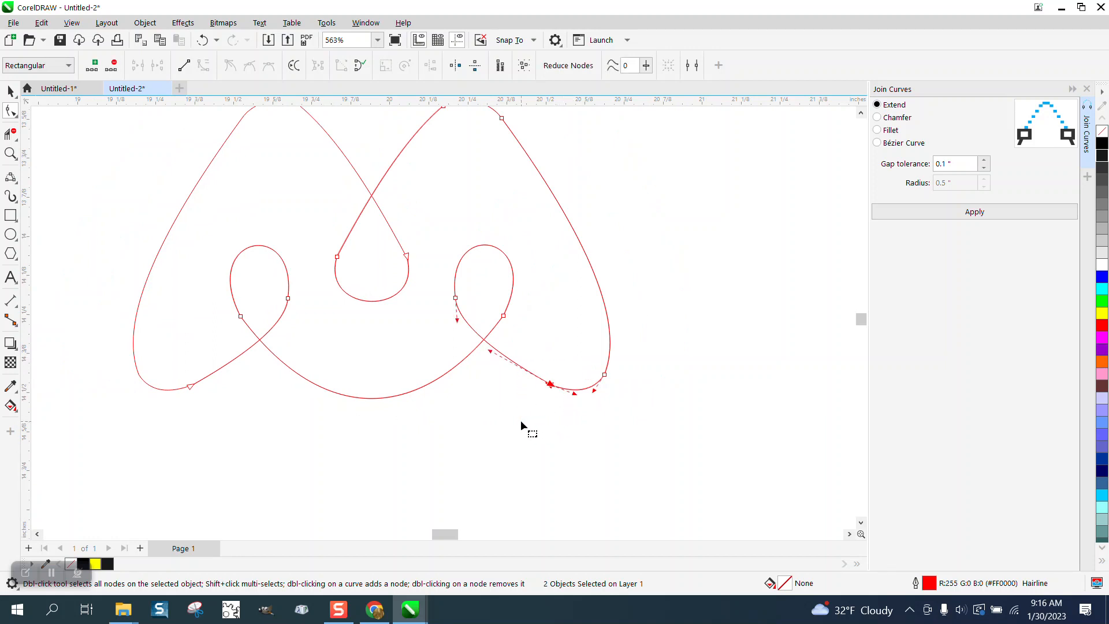
key("Delete")
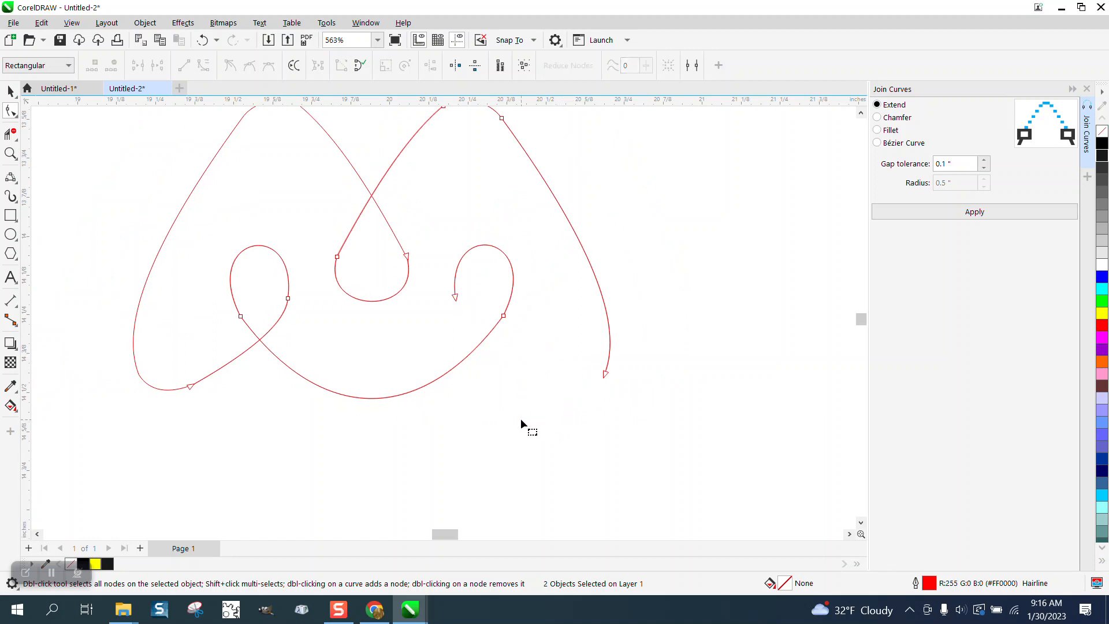
left_click(202, 40)
- Join the curve ends at the logo's lower-right corner with Join Curves, and remove the joined node
left_click_drag(538, 335, 565, 409)
left_click(966, 218)
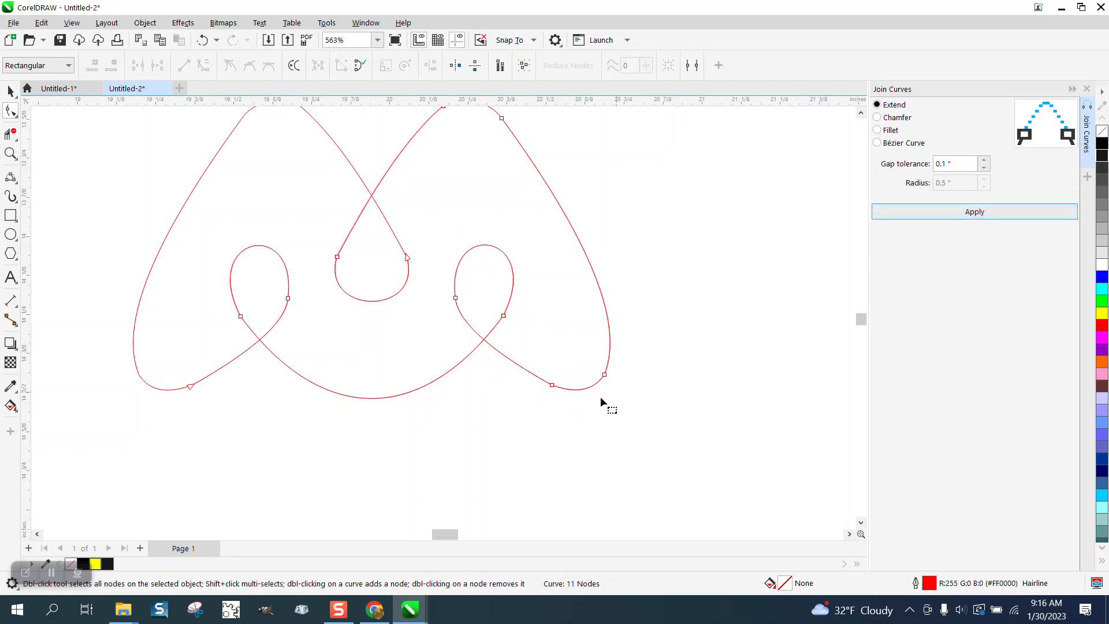
double_click(551, 384)
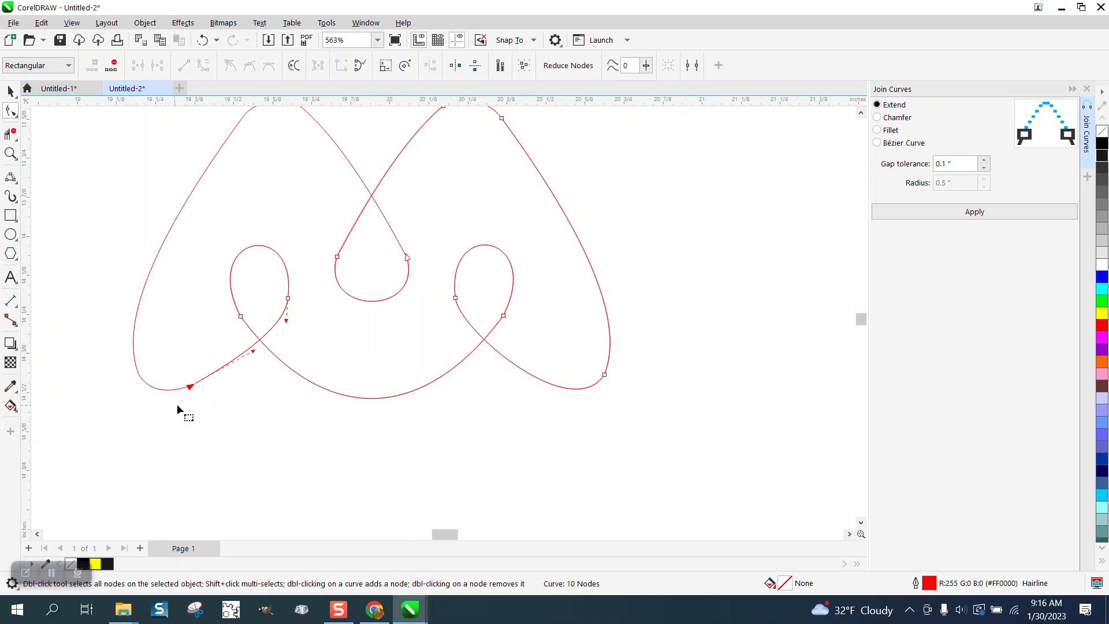
- Join the two curve ends at the logo's lower-left corner with Join Curves set to Extend
left_click(174, 384)
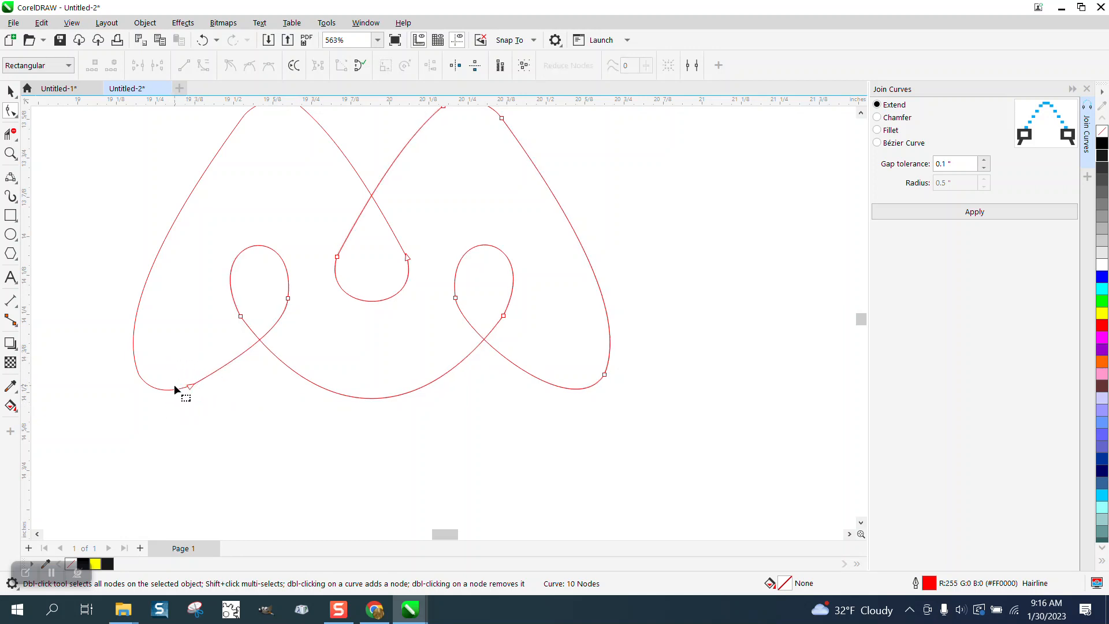
left_click(211, 373, "shift")
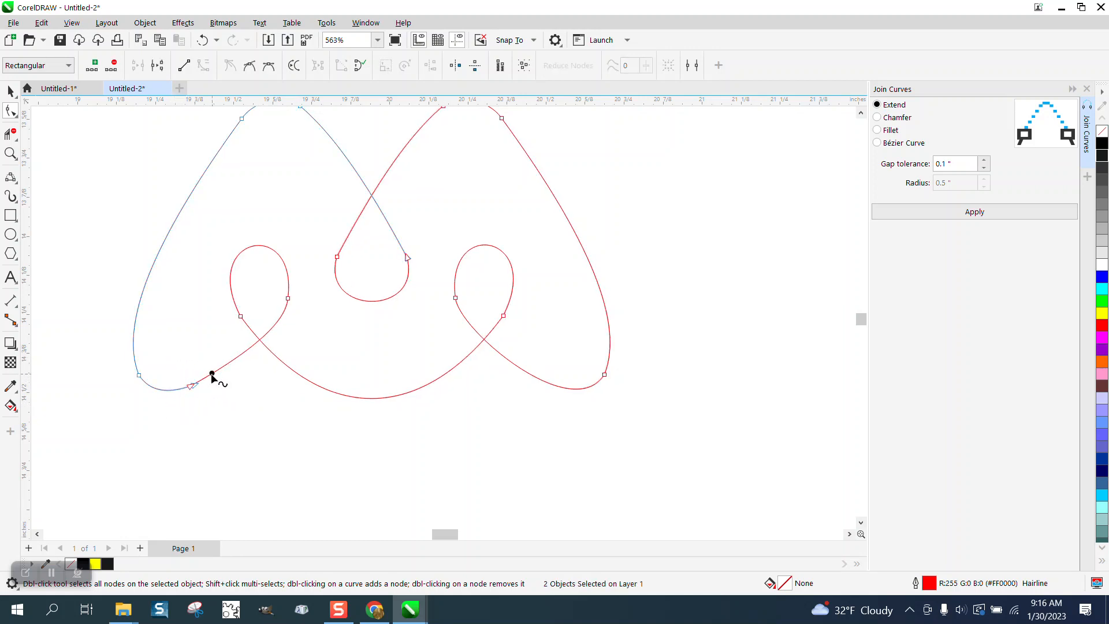
left_click_drag(186, 376, 274, 393)
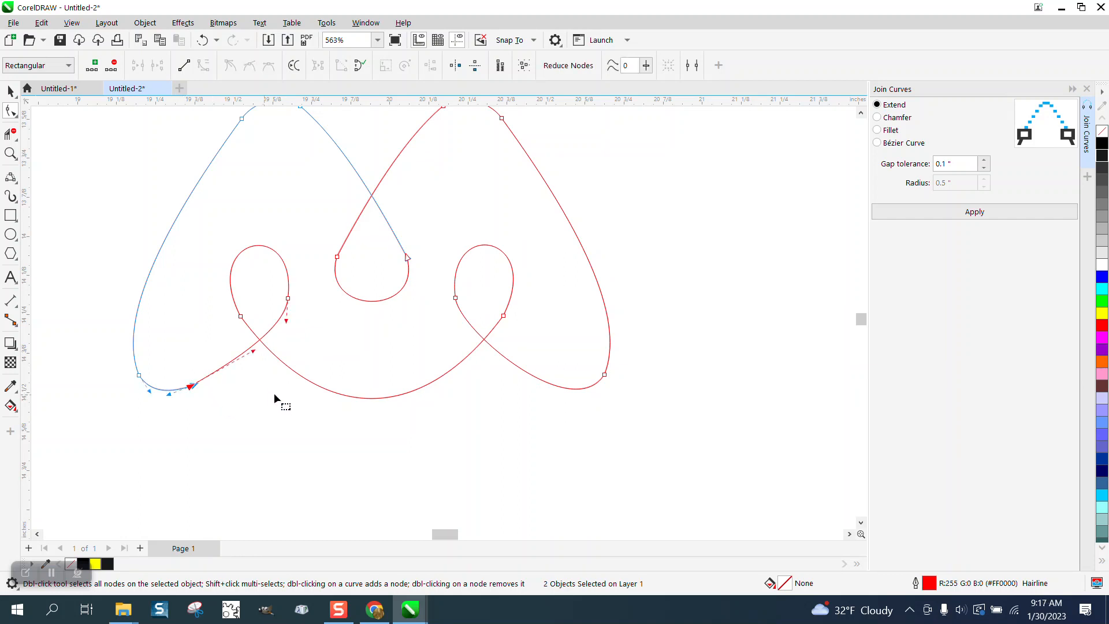
left_click(985, 212)
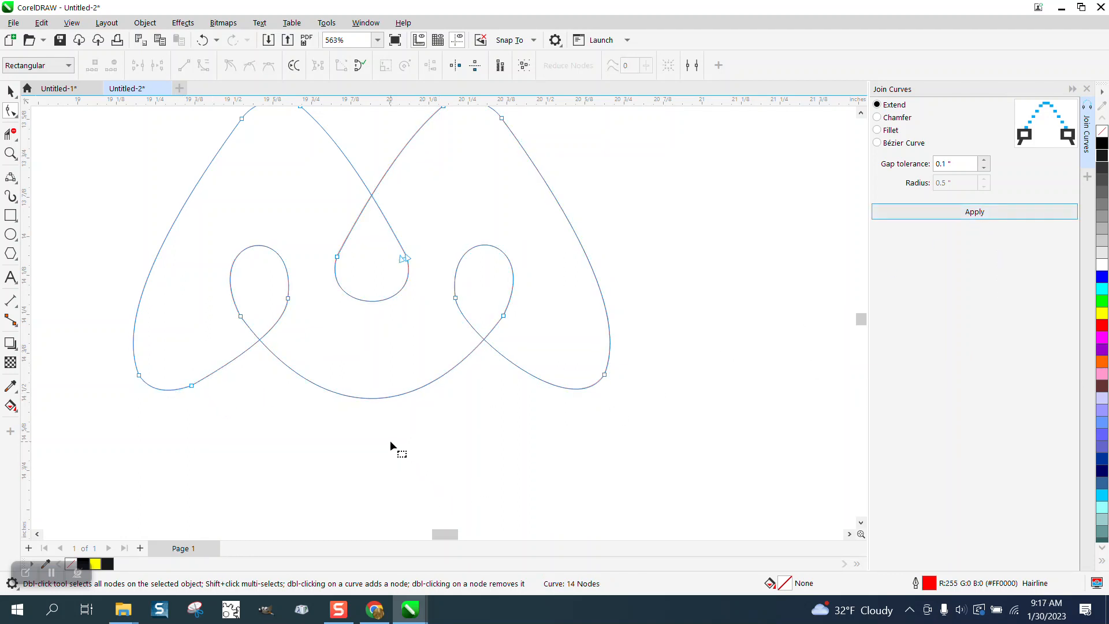
- Join the last two open ends on the right side of the centre loop to close the logo curve
left_click(10, 90)
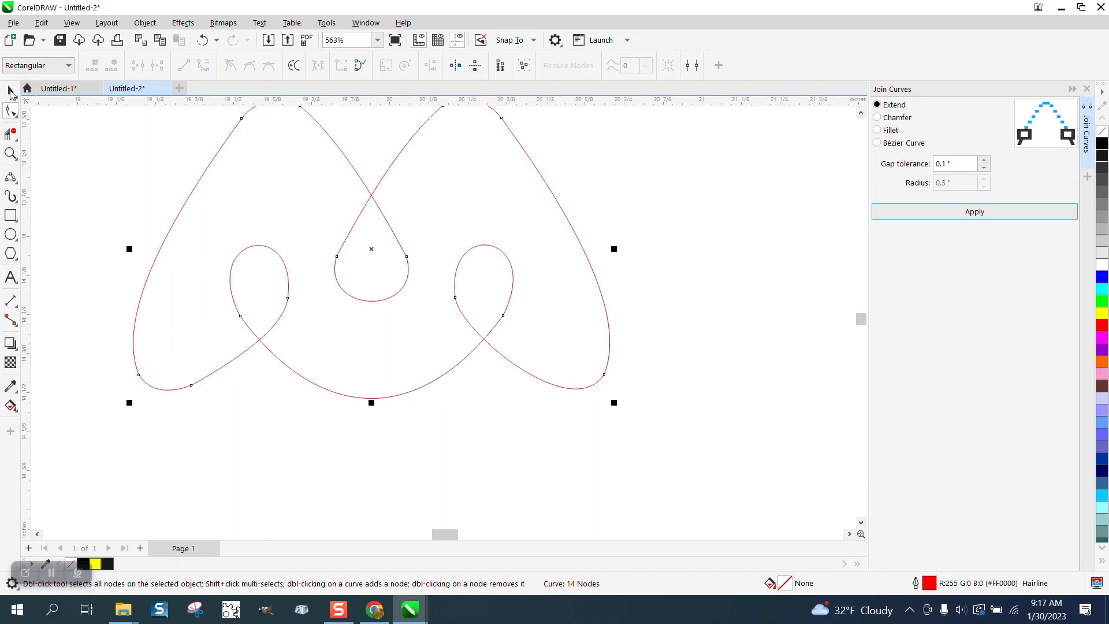
left_click(11, 153)
left_click_drag(366, 224, 462, 289)
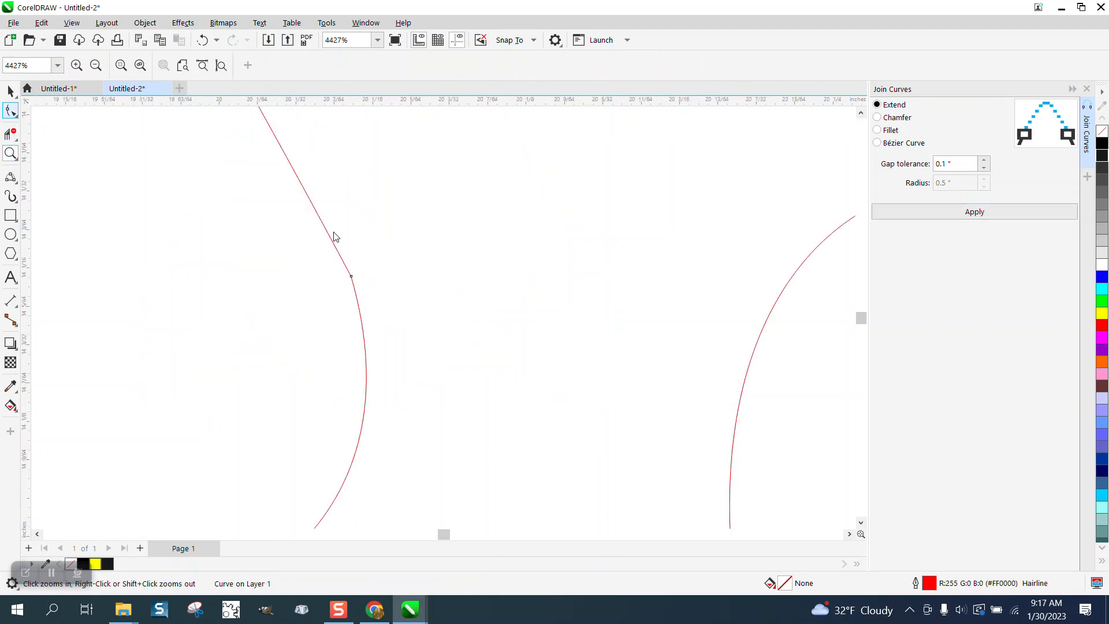
left_click_drag(364, 266, 321, 297)
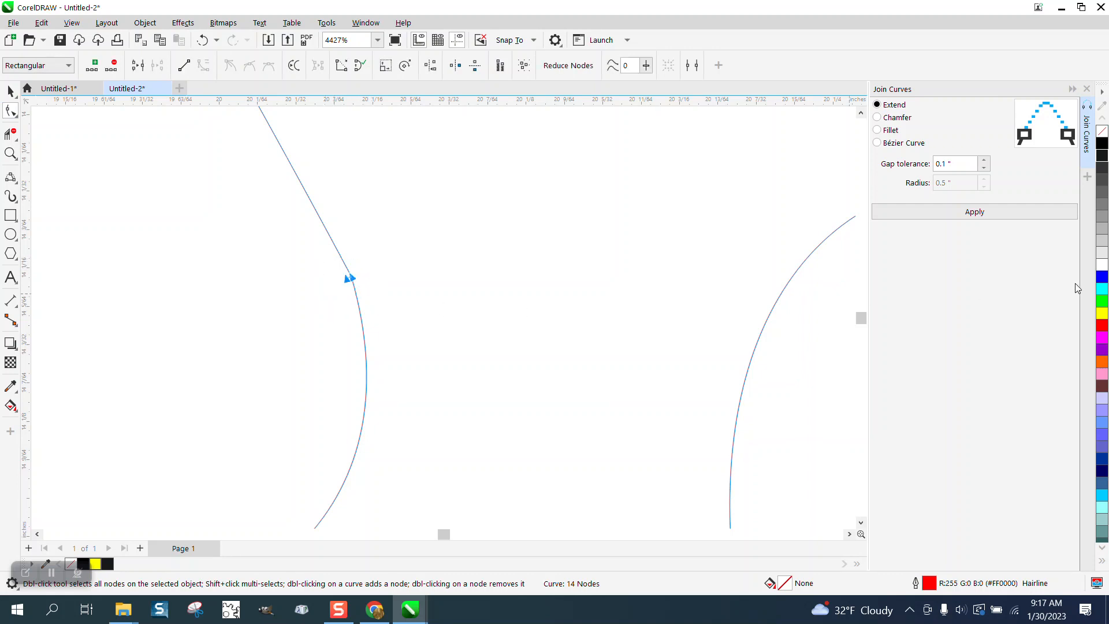
left_click(994, 217)
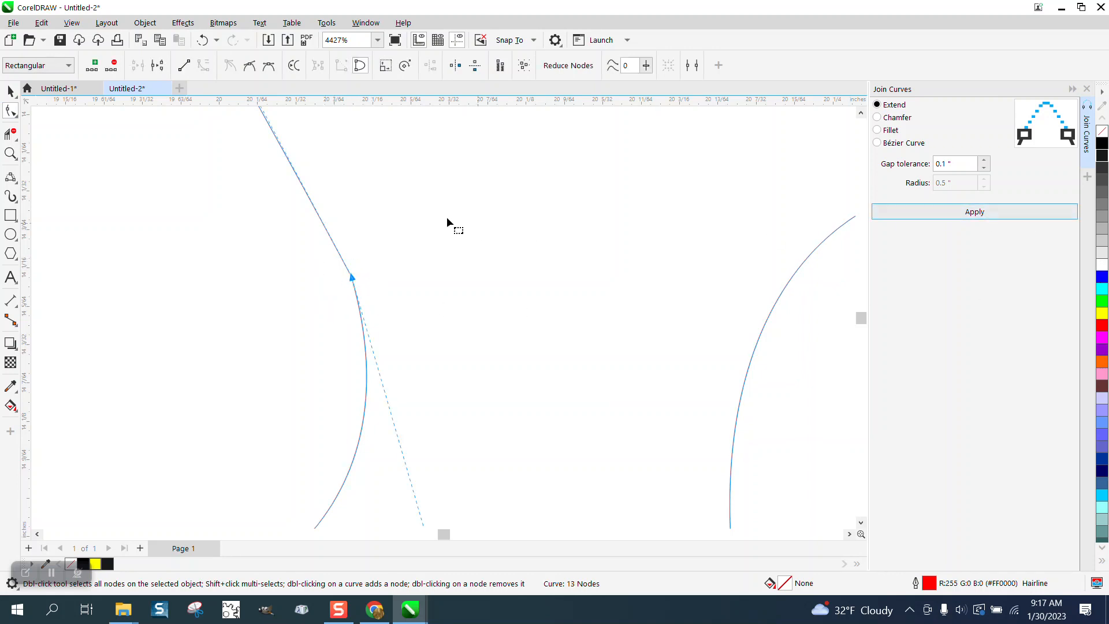
- Adjust the lower control handle of the node on the centre loop's right side slightly to refine the curve
scroll(408, 179, "down", 3)
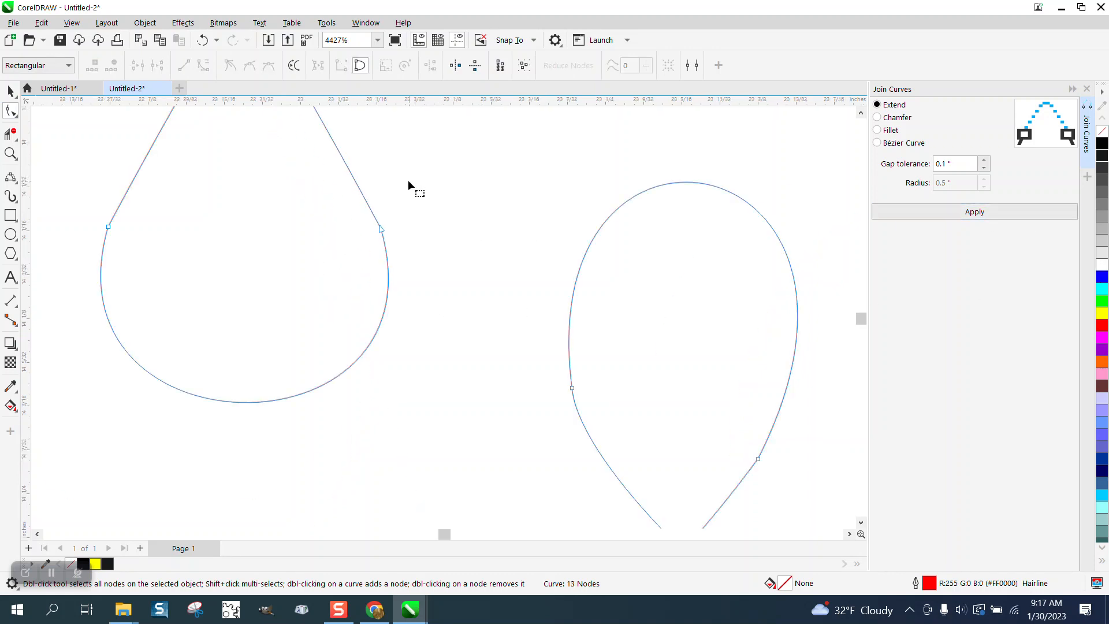
left_click(388, 216)
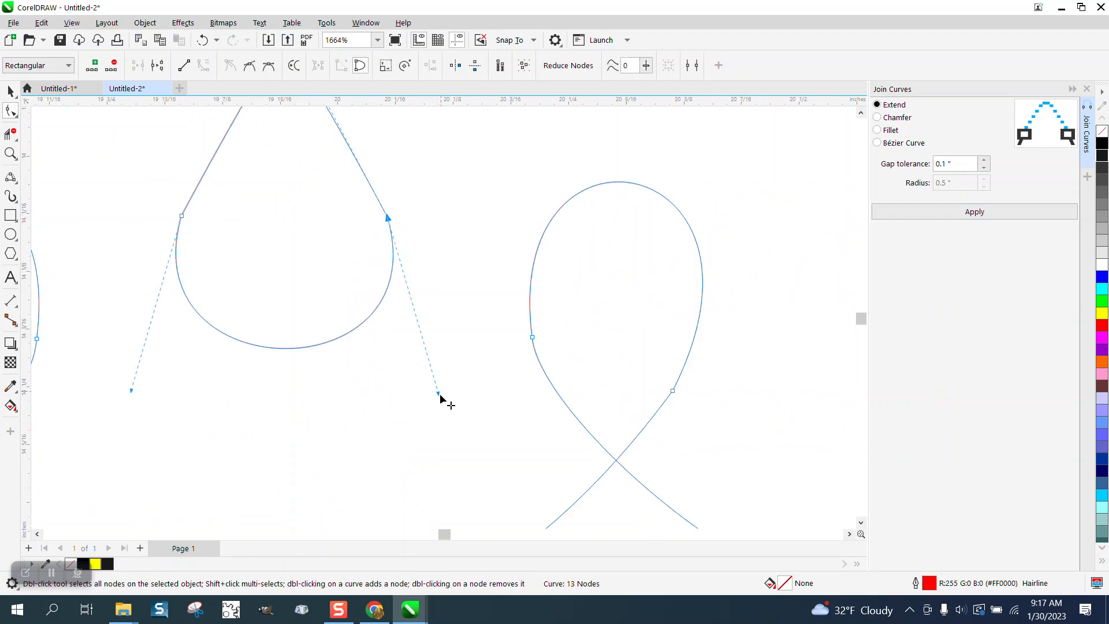
left_click_drag(438, 393, 441, 387)
- Set the outline width of the whole joined logo curve to 4.0 pt
scroll(360, 262, "down", 5)
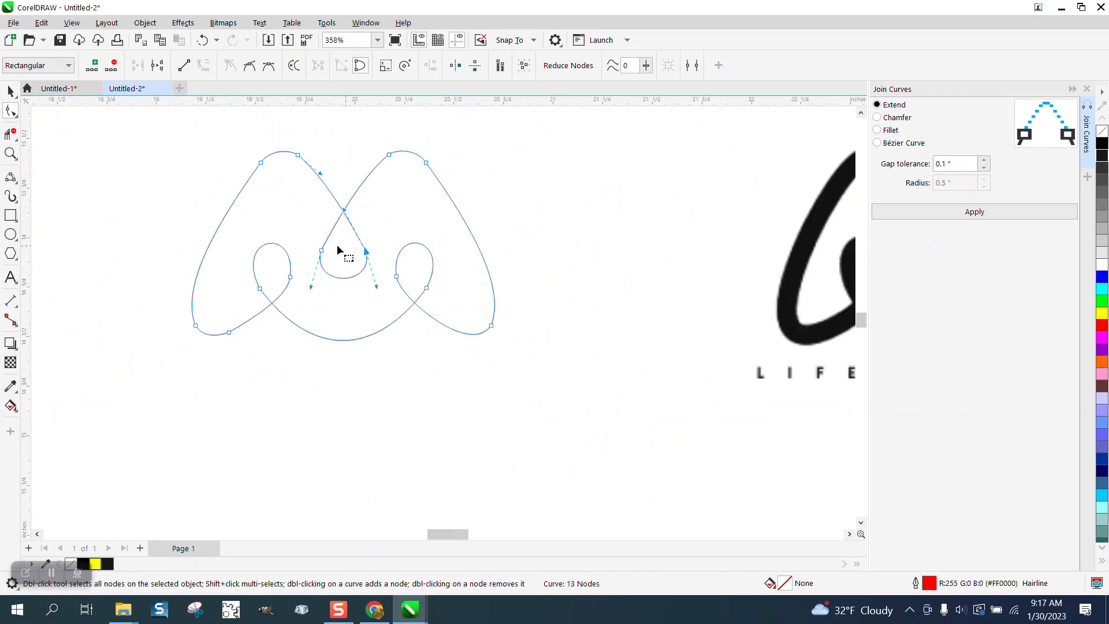
left_click(10, 90)
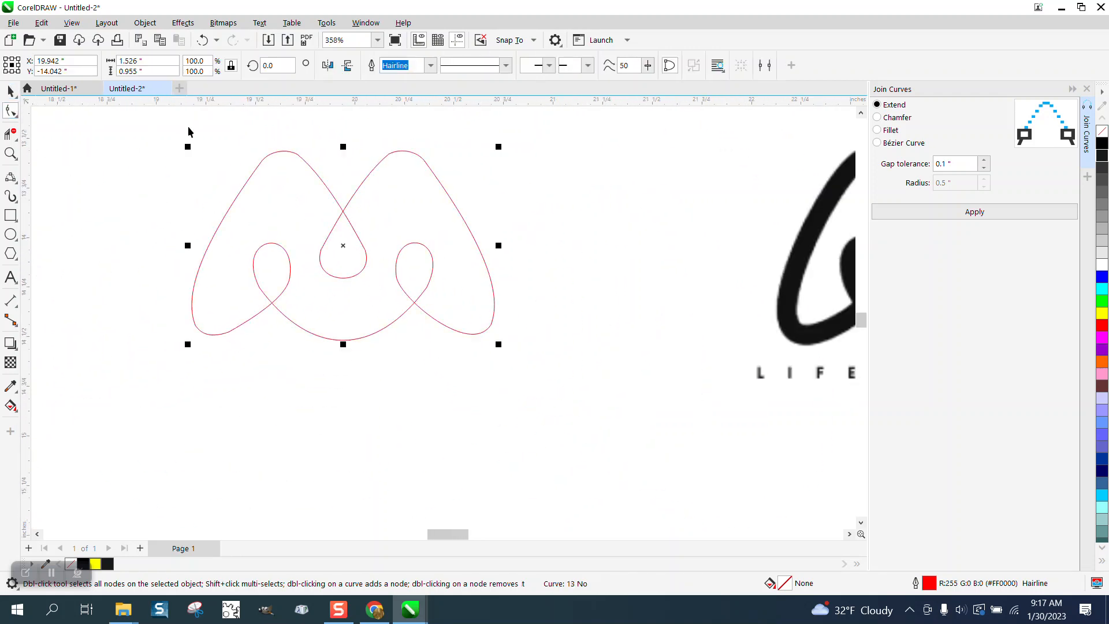
left_click_drag(166, 144, 623, 374)
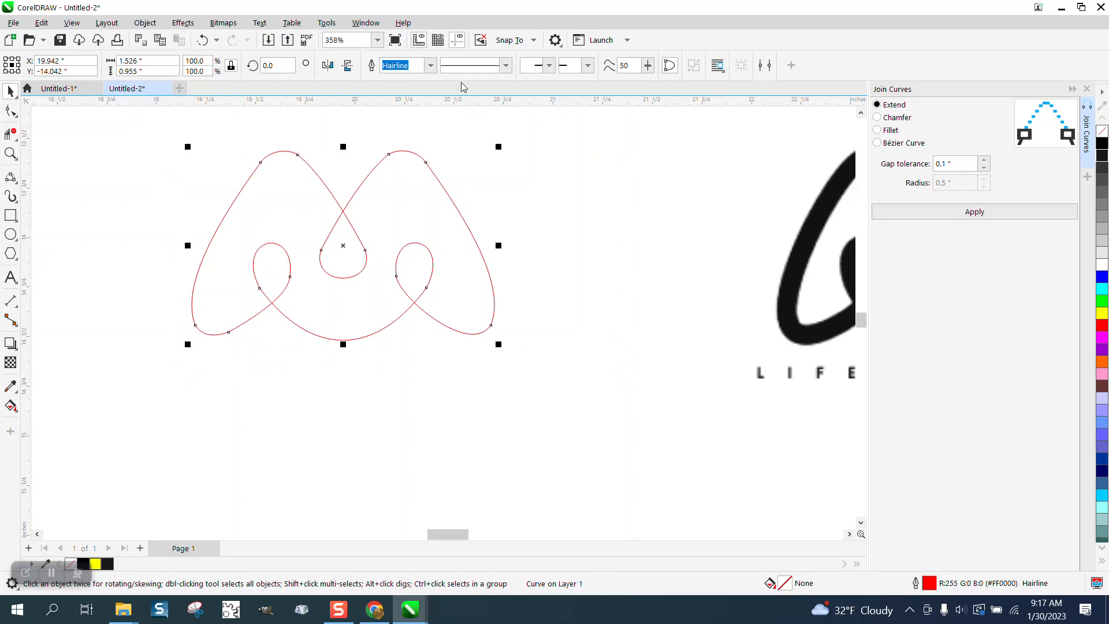
left_click(430, 65)
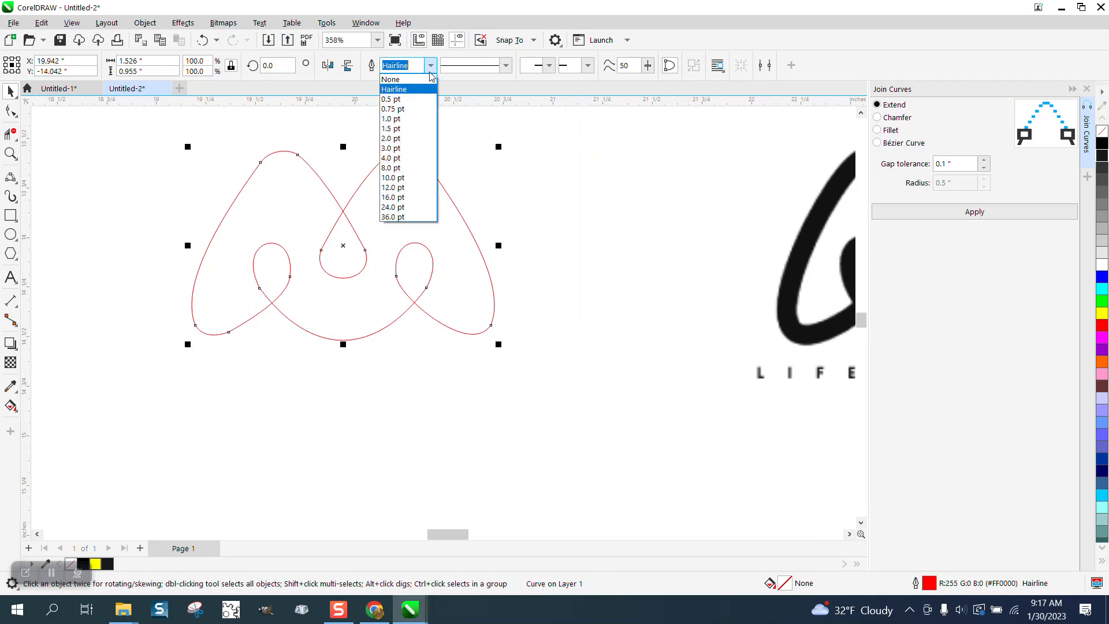
left_click(397, 158)
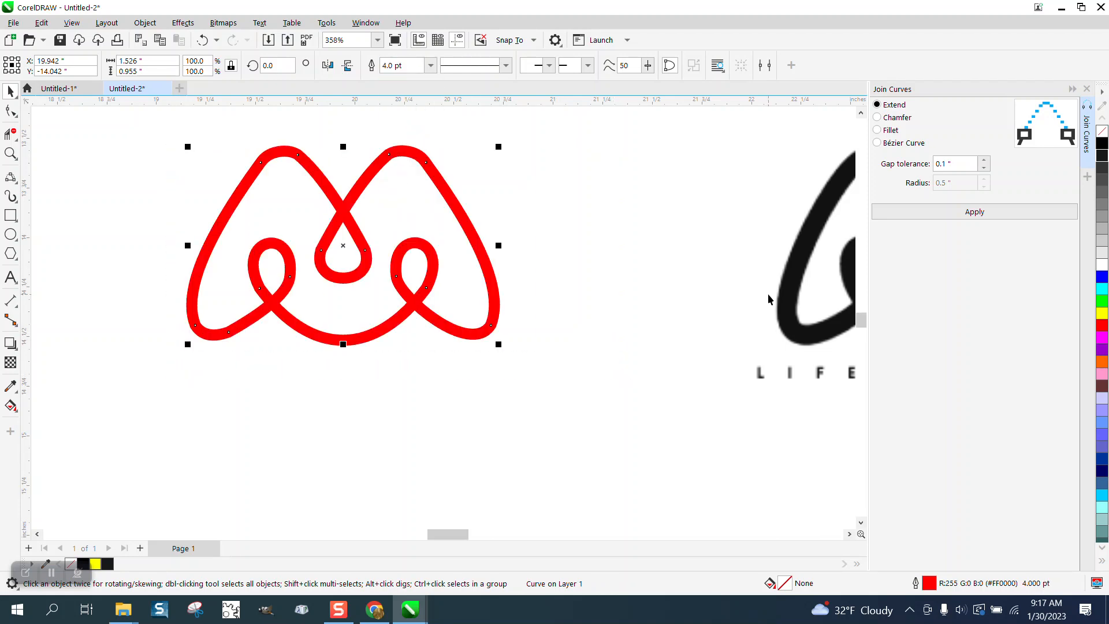
- Increase the outline width of the joined logo curve to 6.0 pt
left_click(430, 65)
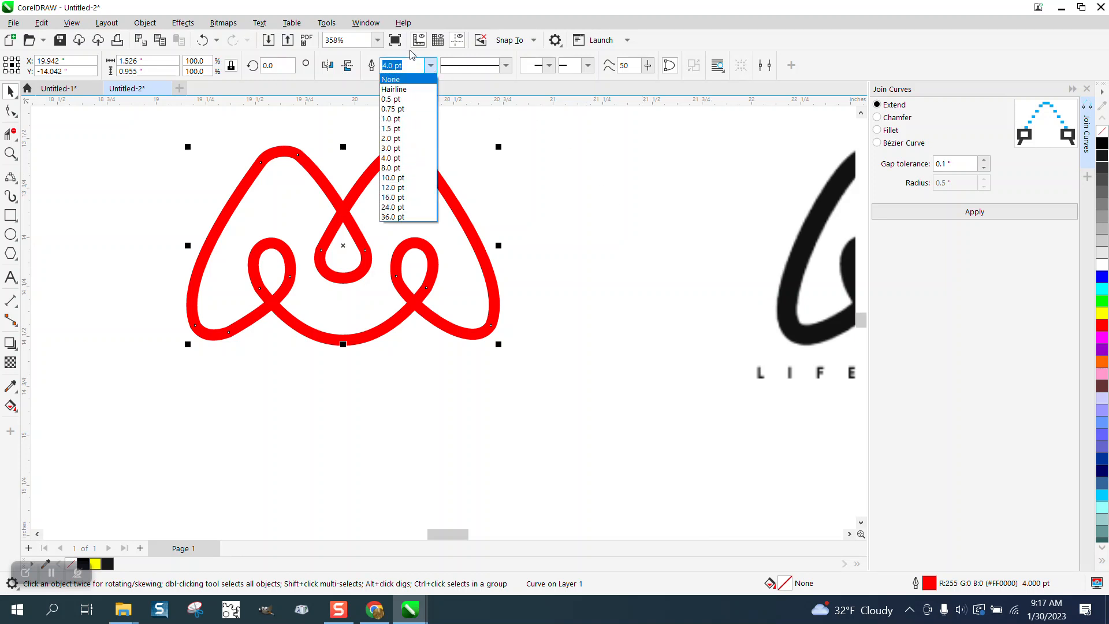
left_click(410, 68)
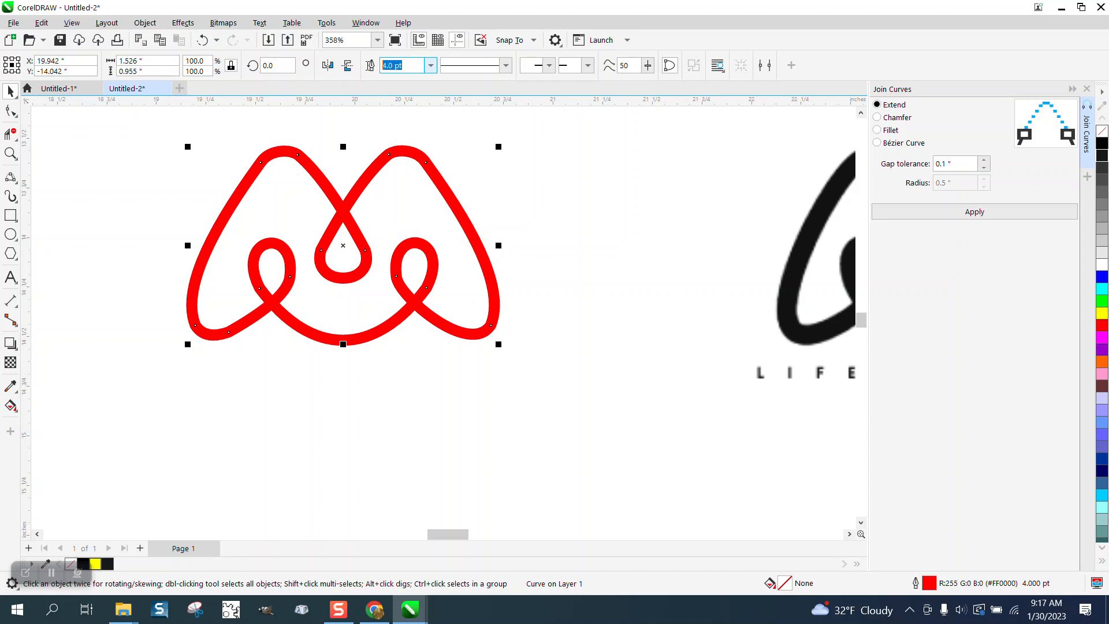
type("6")
key("Return")
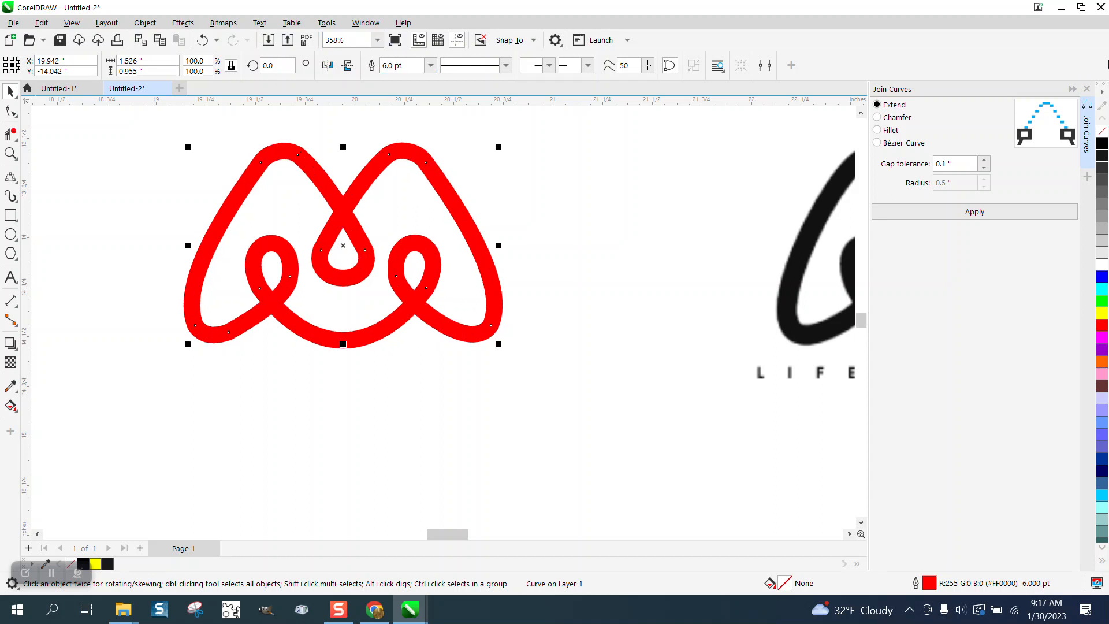
- Colour the logo curve's outline black, leaving it unfilled, and move the curve just beside the original logo image
left_click(1102, 144)
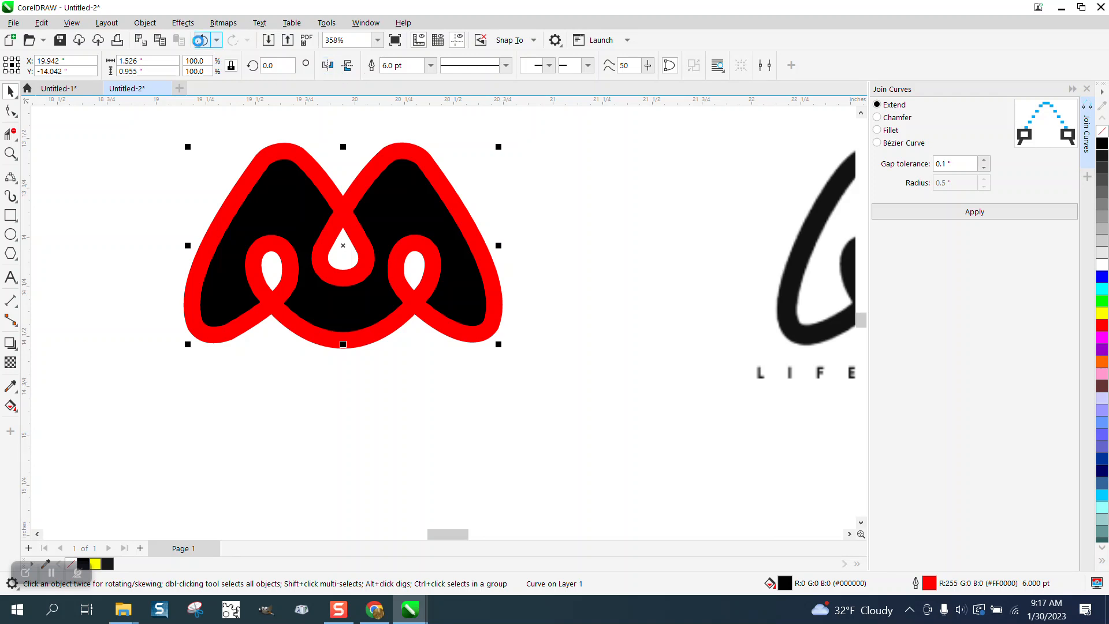
left_click(202, 40)
right_click(1101, 145)
scroll(367, 303, "down", 2)
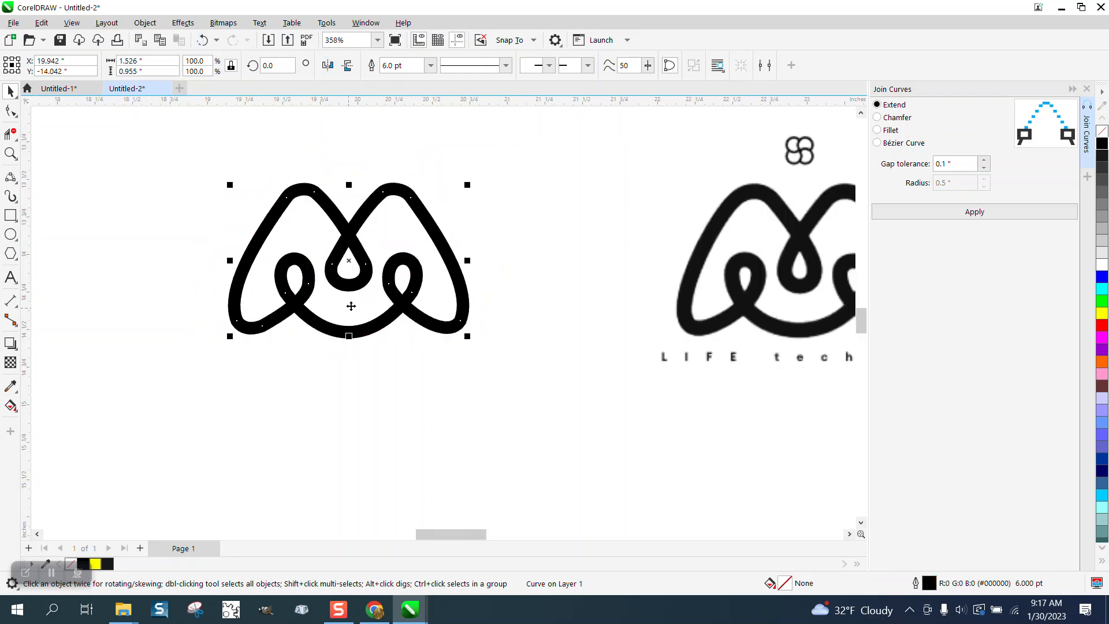
left_click_drag(352, 285, 485, 293)
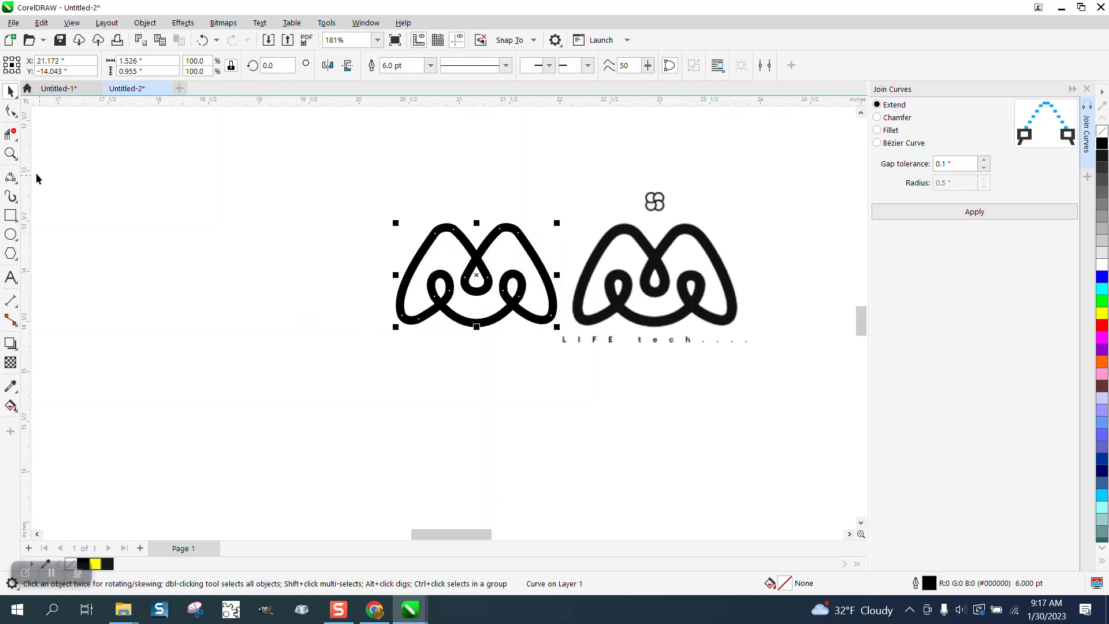
- Examine the small emblem of four overlapping circles above the original logo up close
left_click(10, 153)
left_click_drag(620, 183, 685, 233)
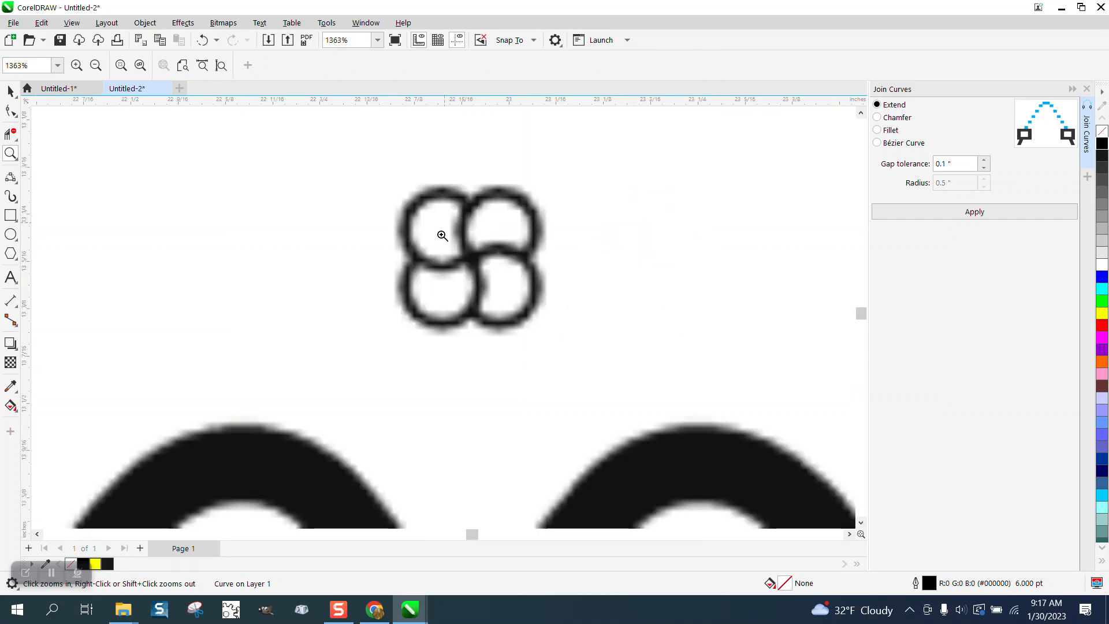
scroll(459, 220, "down", 1)
scroll(459, 220, "down", 2)
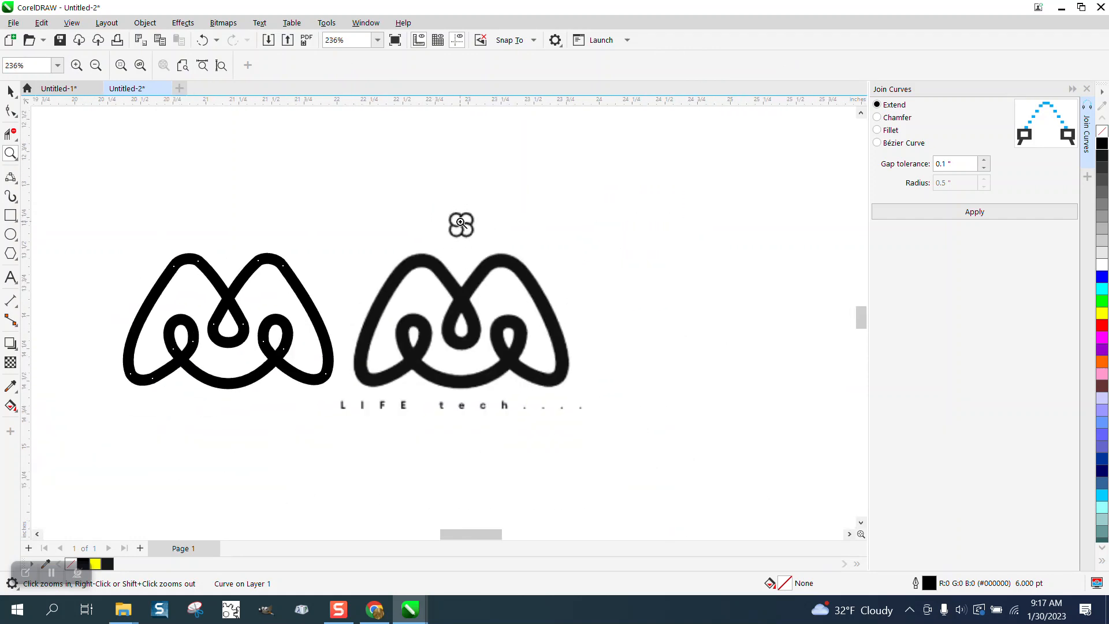
left_click(10, 91)
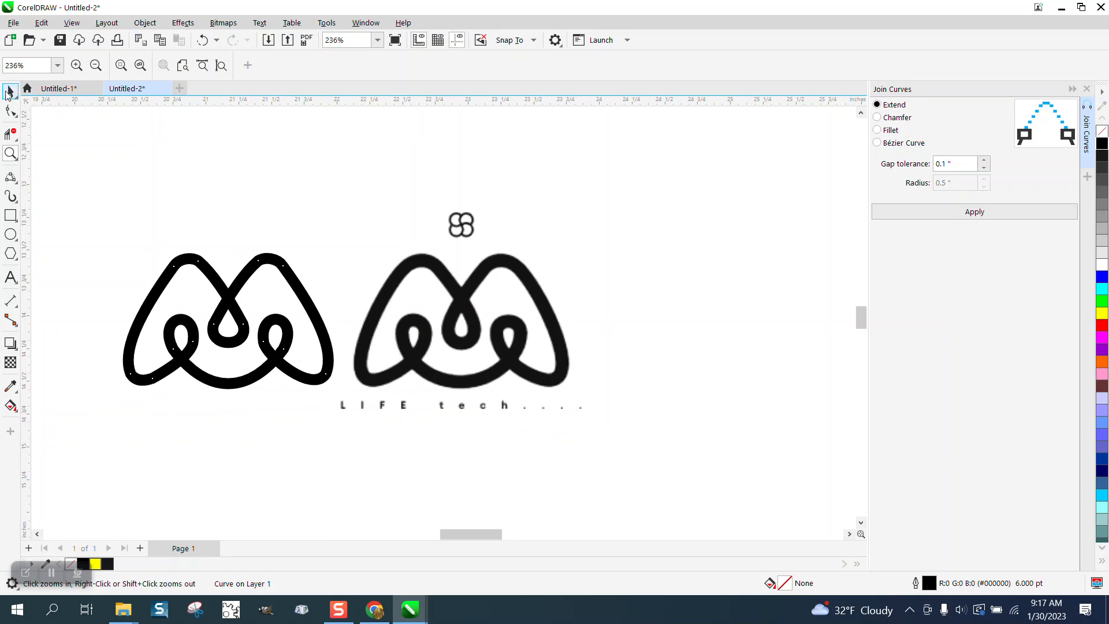